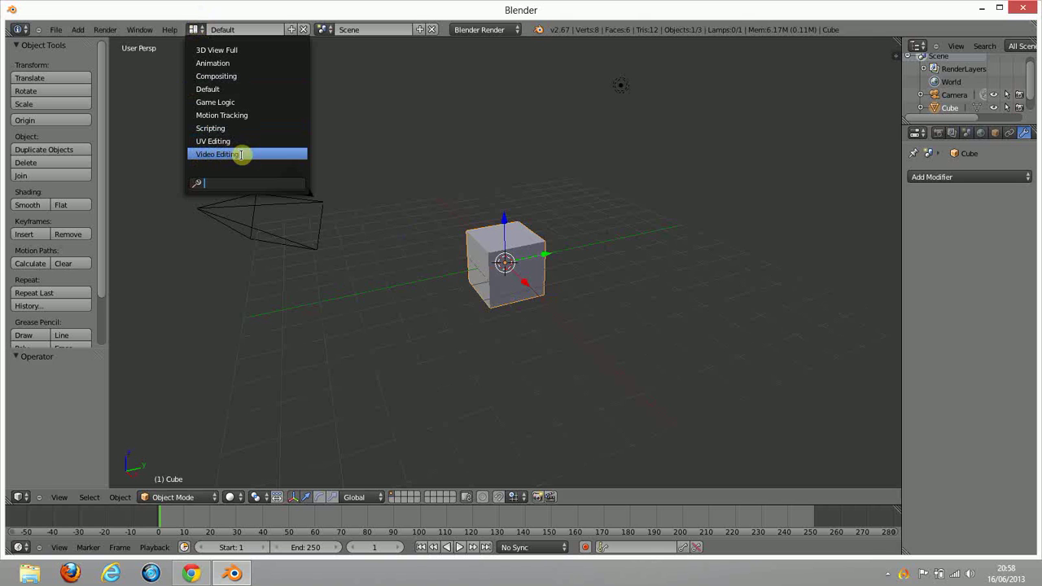
Switch to the Video Editing layout and add Blender DVD Training 1 The Mancandy FAQ _ 0 - Mancandy.flv from the Documents VIDEO folder as a movie strip
left_click(241, 155)
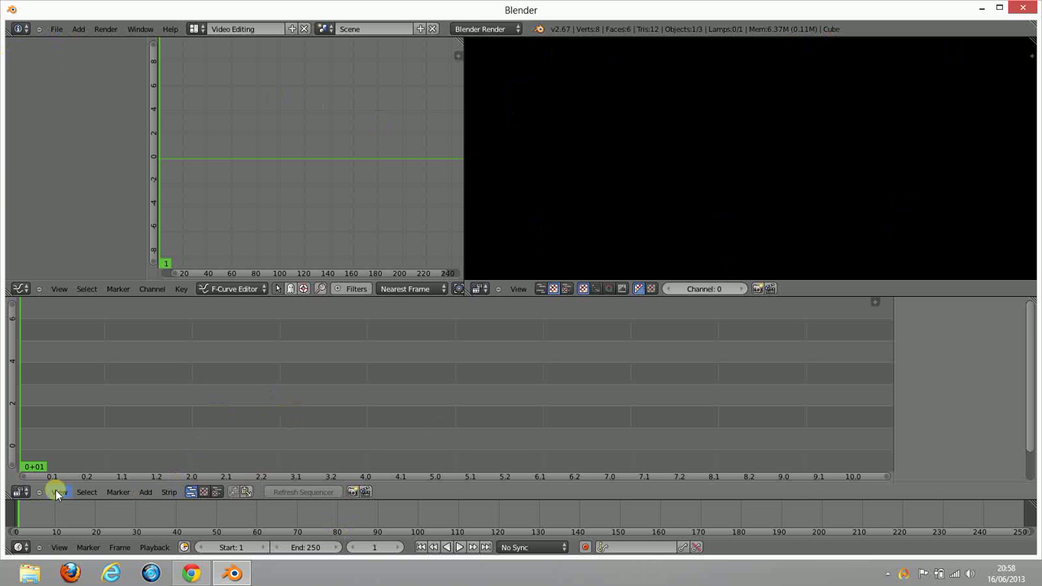
left_click(146, 492)
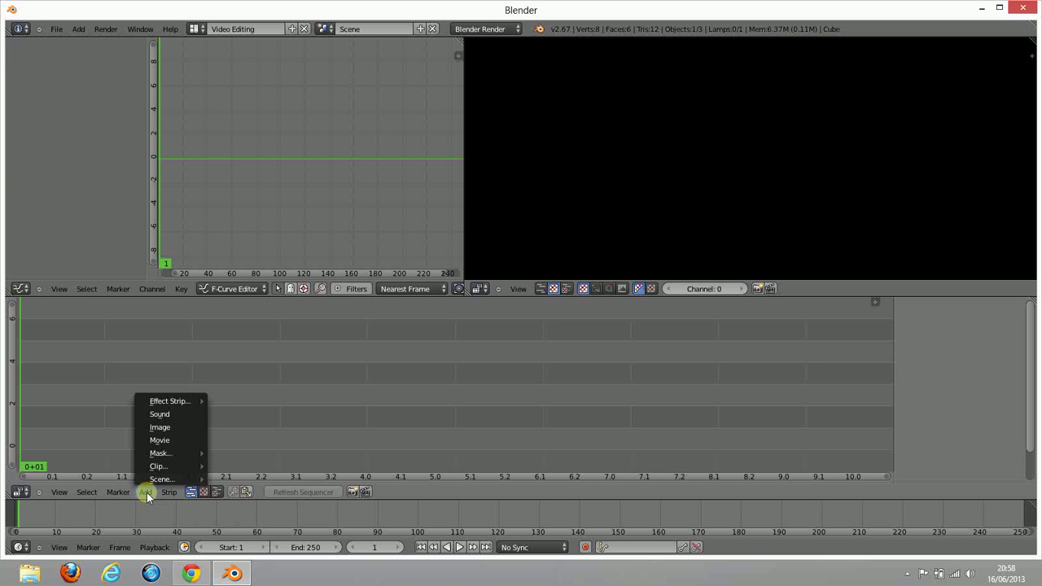
left_click(167, 440)
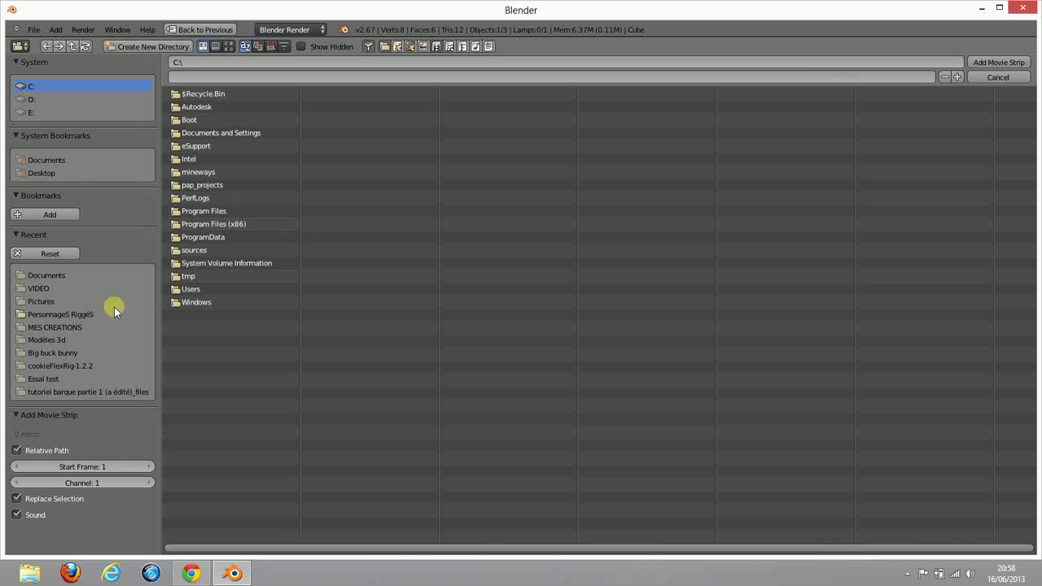
left_click(50, 159)
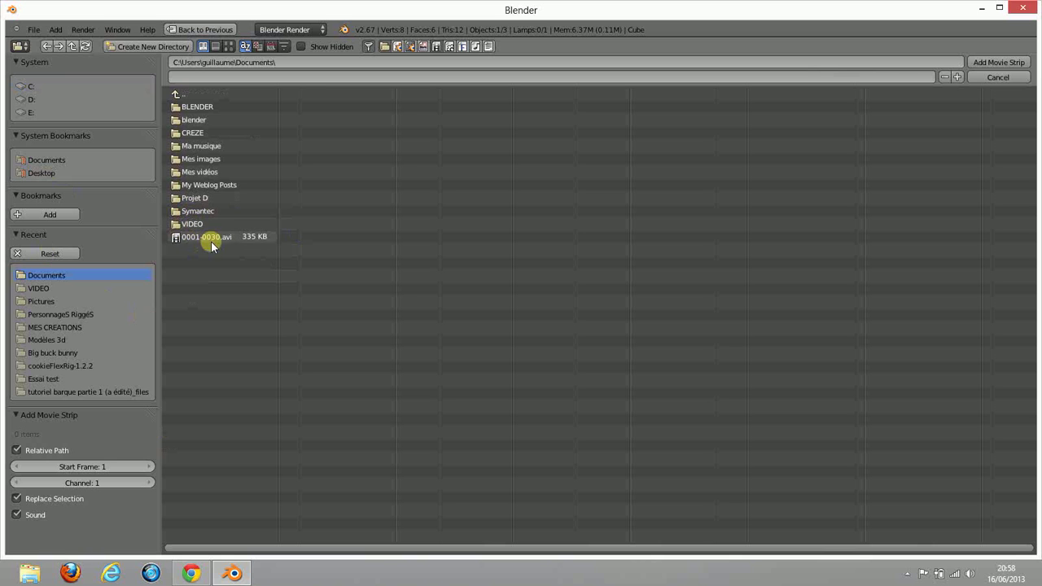
left_click(194, 225)
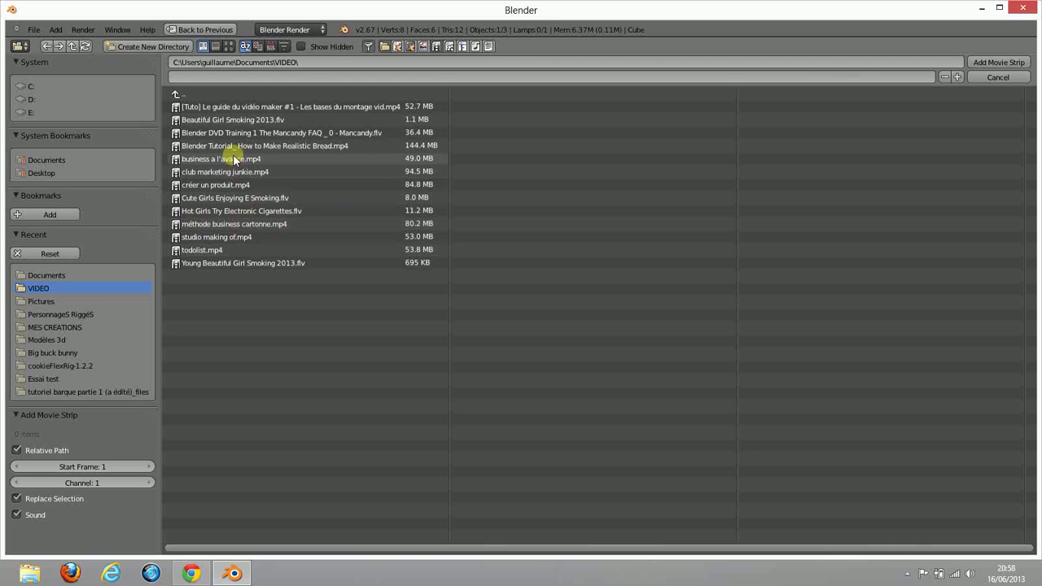
left_click(236, 132)
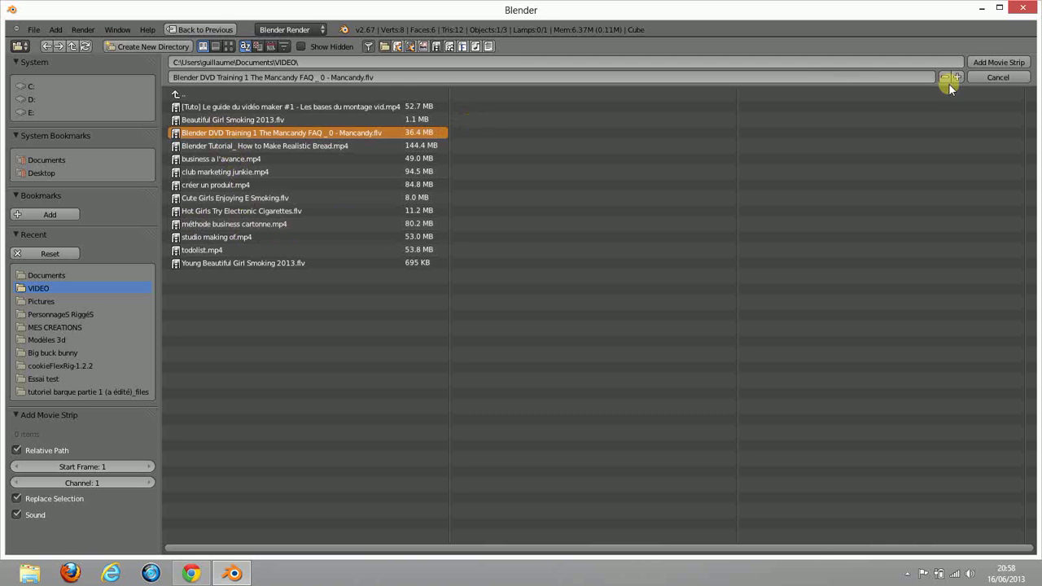
left_click(995, 60)
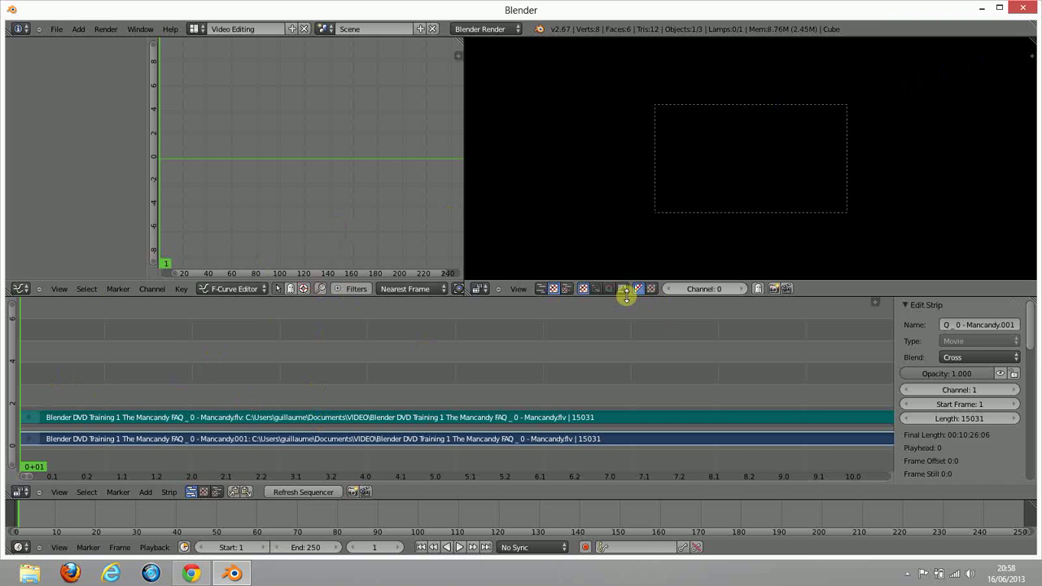
Play and pause the imported movie several times to preview its opening titles
key("alt+a")
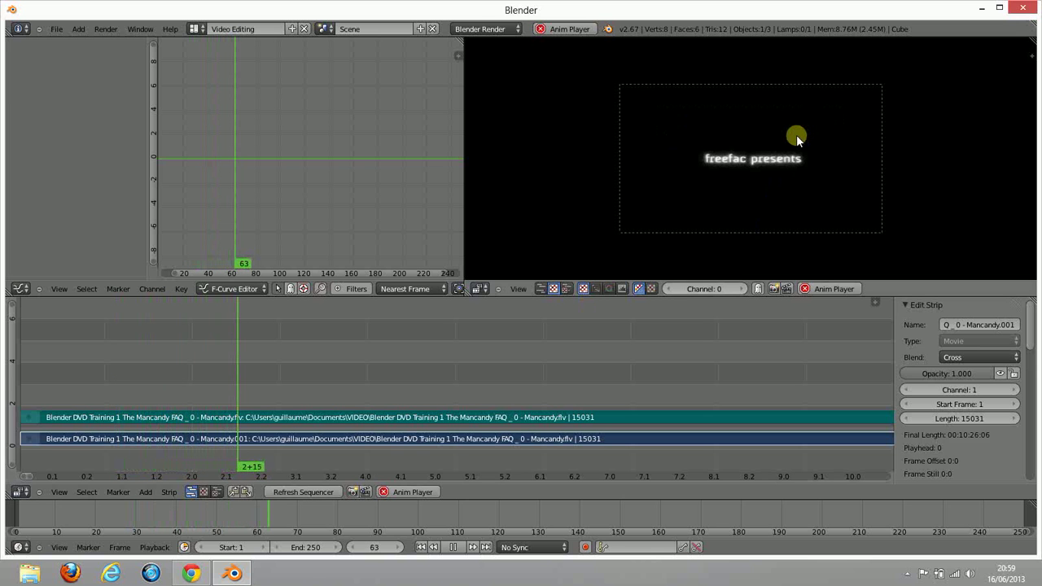
key("alt+a")
key("alt+a")
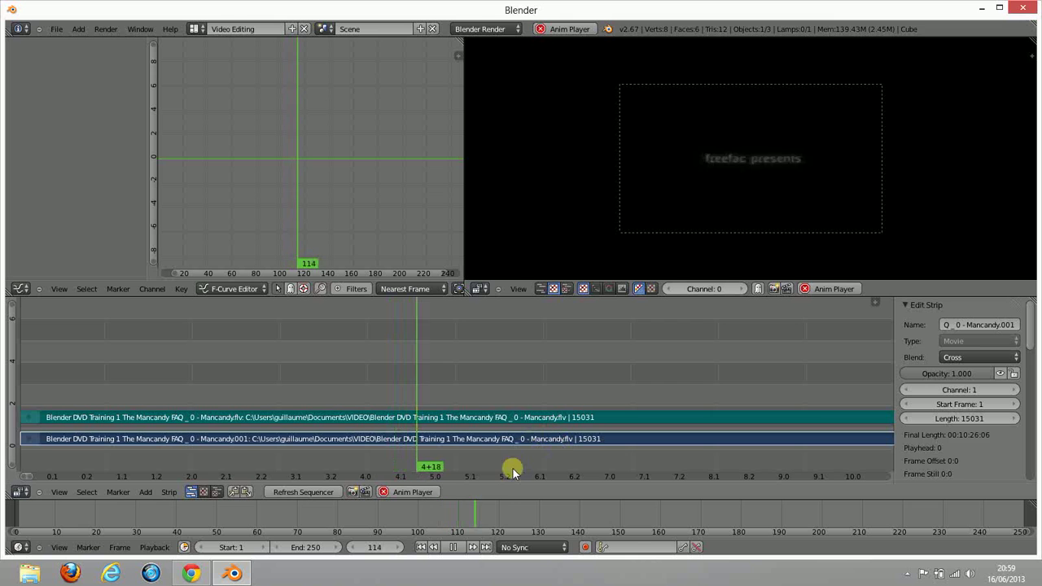
key("alt+a")
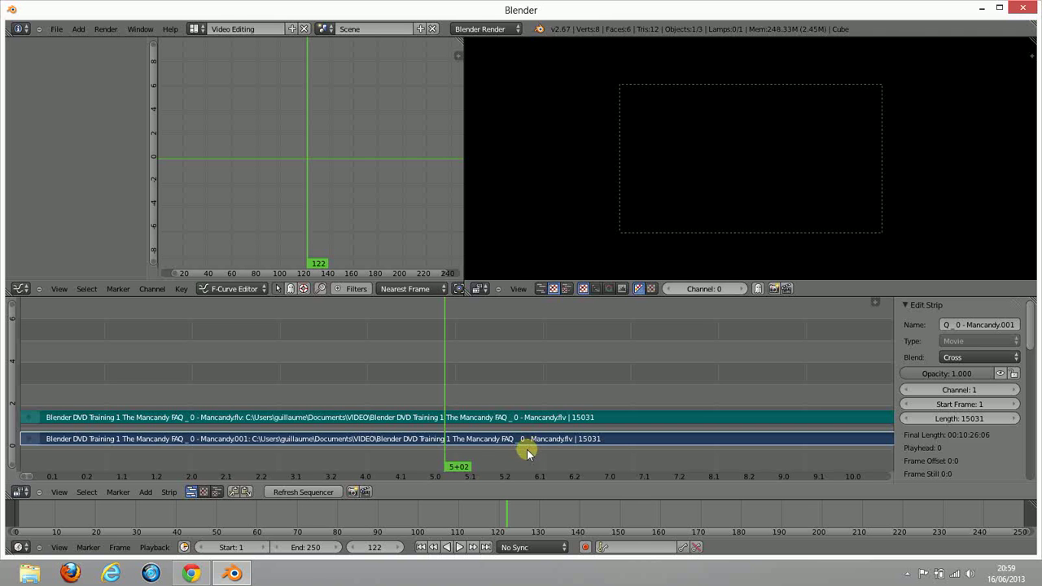
key("alt+a")
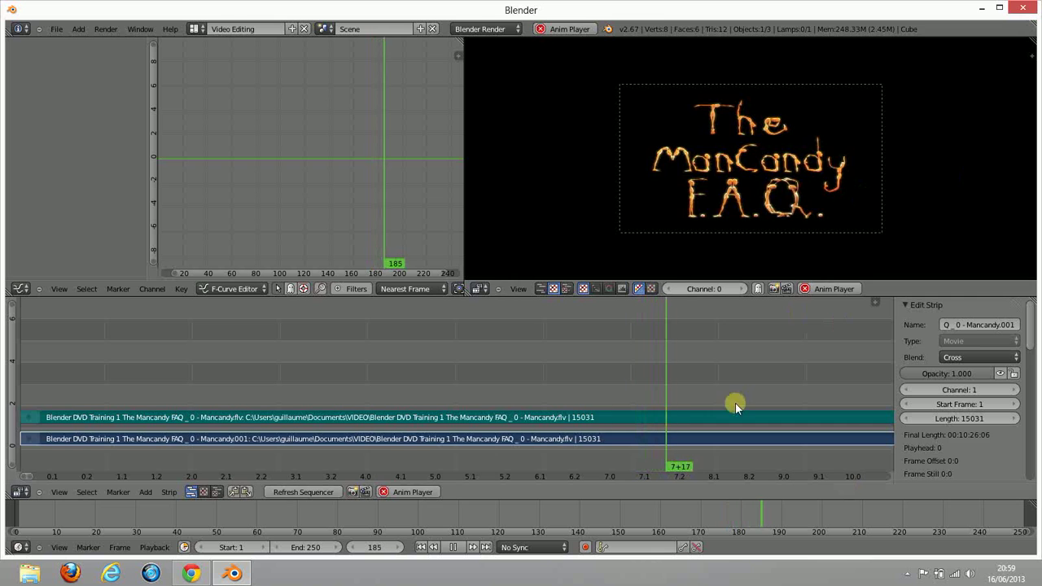
key("alt+a")
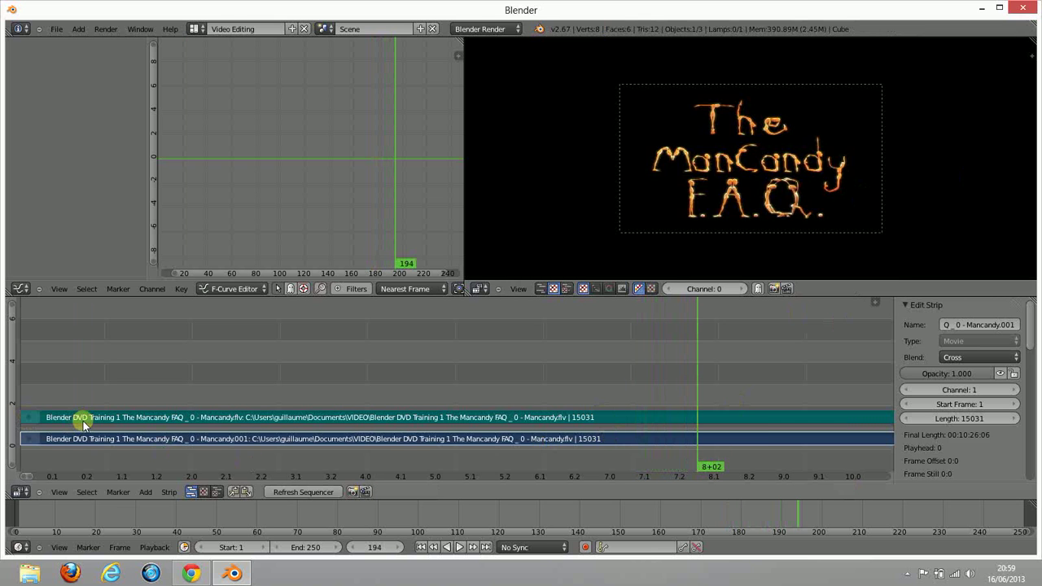
Scrub back to frame 31, erase the movie strip in channel 1, and undo the deletion
left_click_drag(82, 423, 126, 446)
right_click(177, 415)
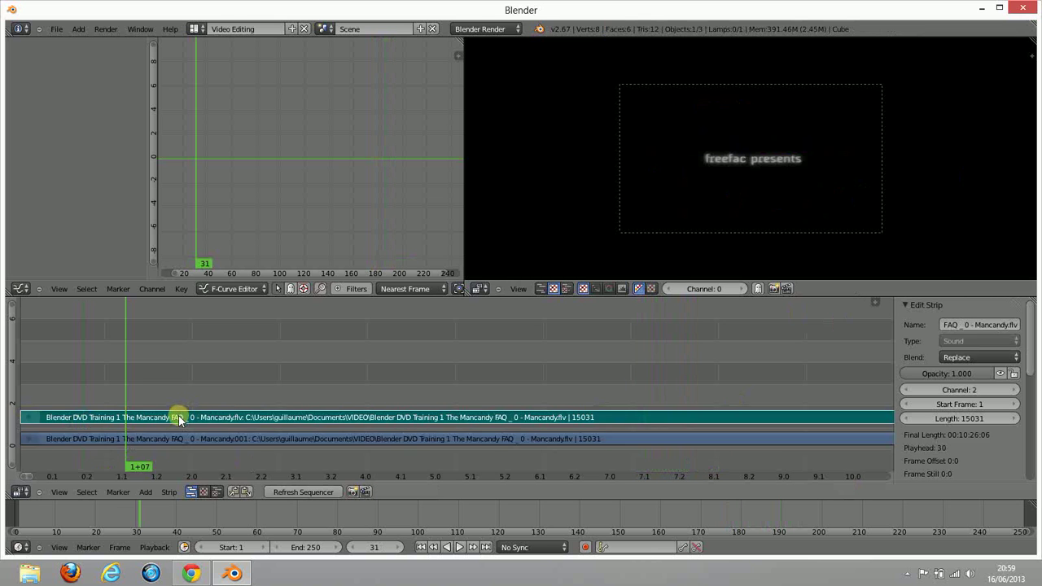
right_click(185, 446)
key("x")
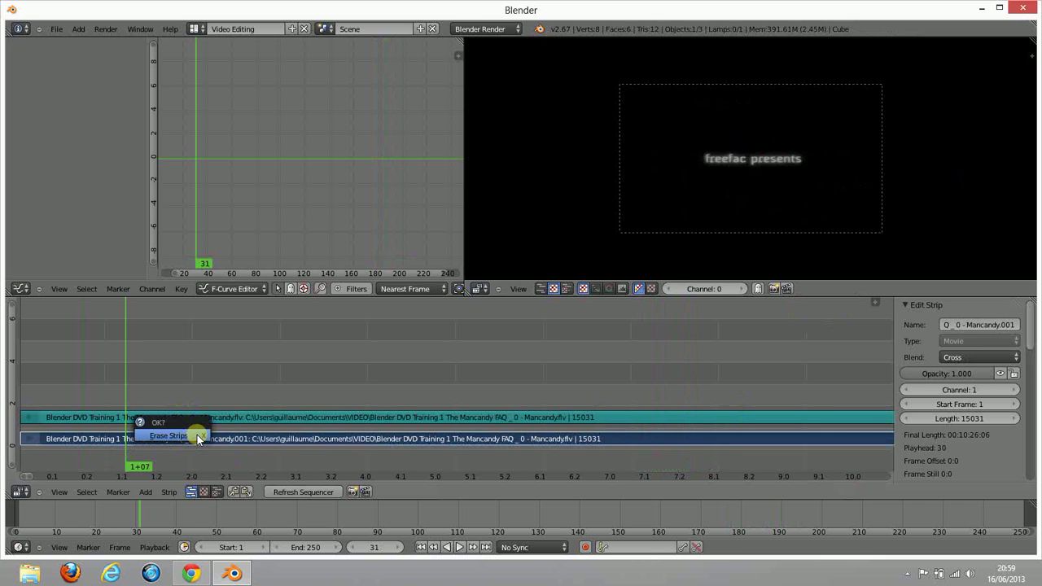
left_click(197, 436)
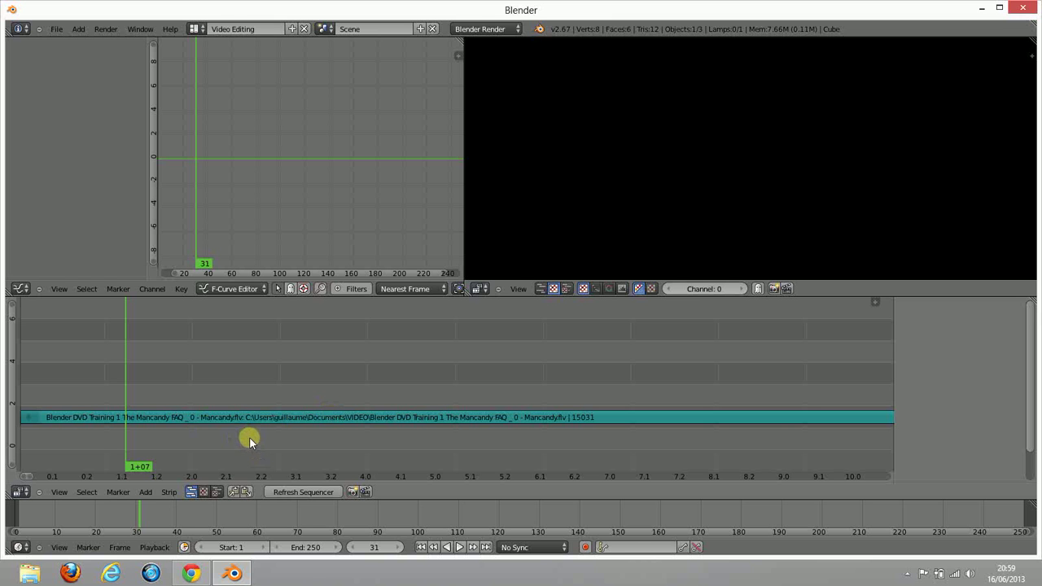
key("ctrl+z")
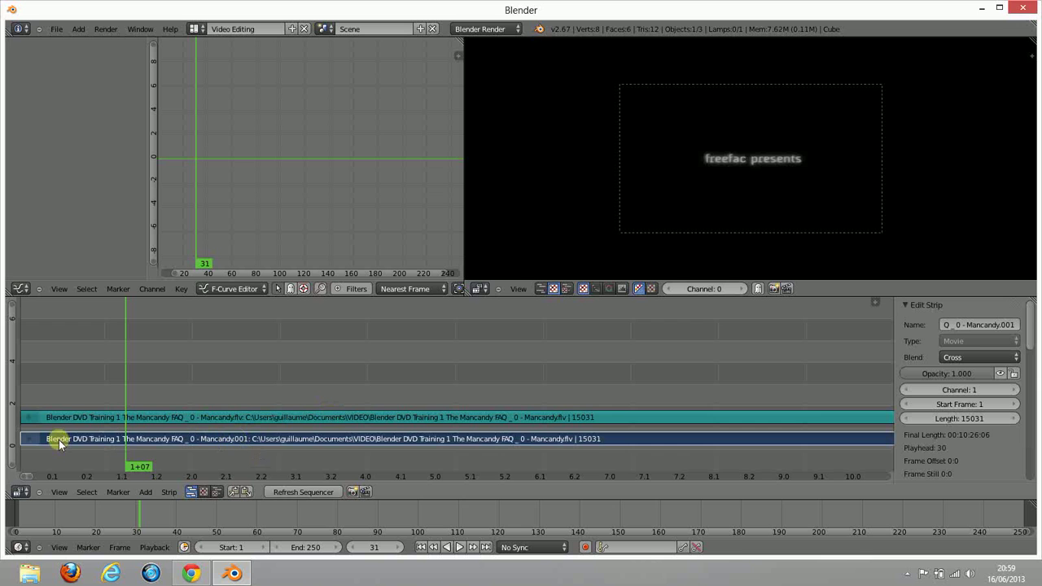
Erase the sound strip in channel 2 of the sequencer, keeping the movie strip
right_click(178, 418)
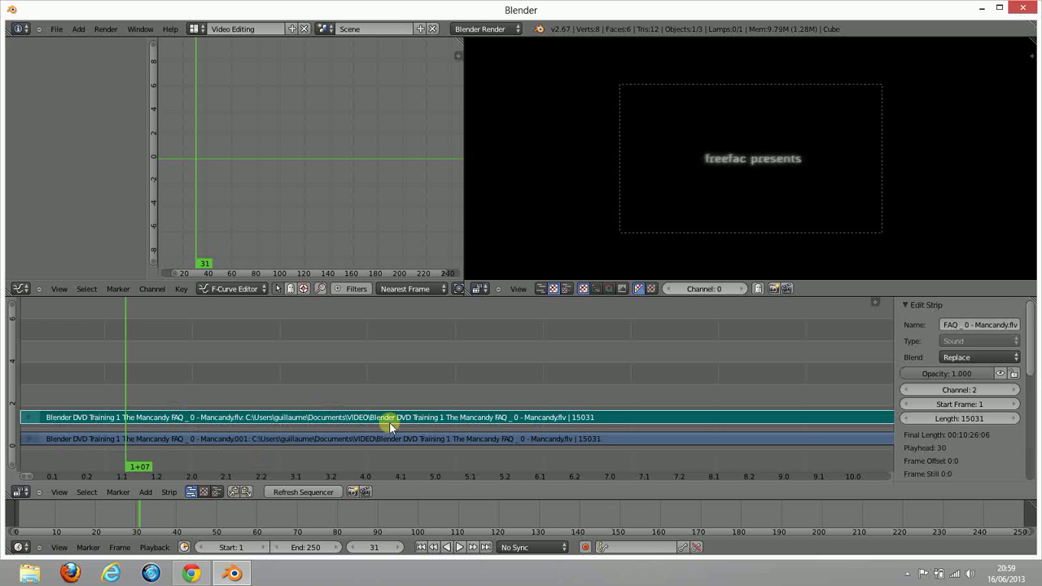
right_click(442, 438)
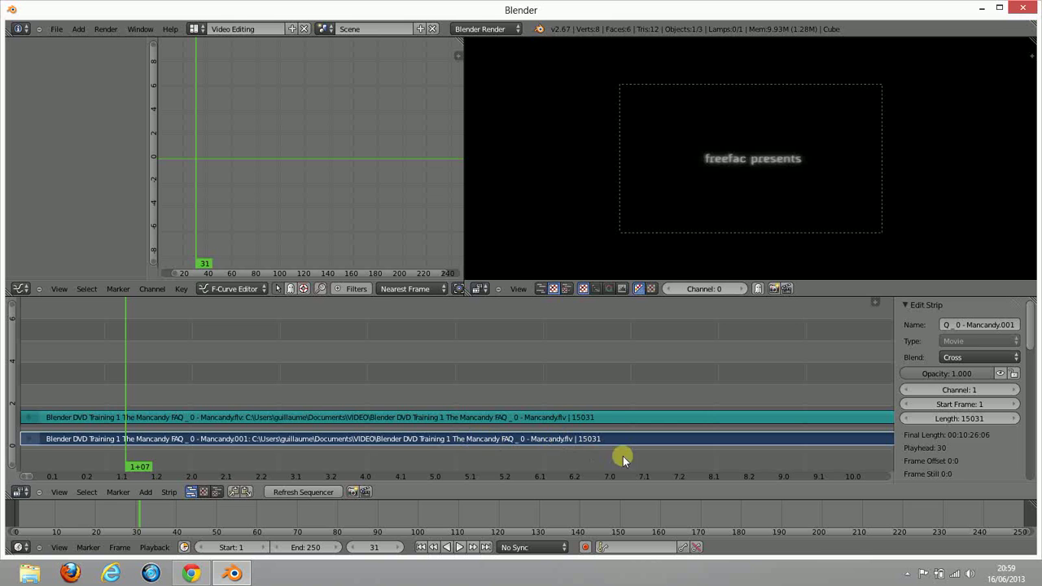
right_click(605, 420)
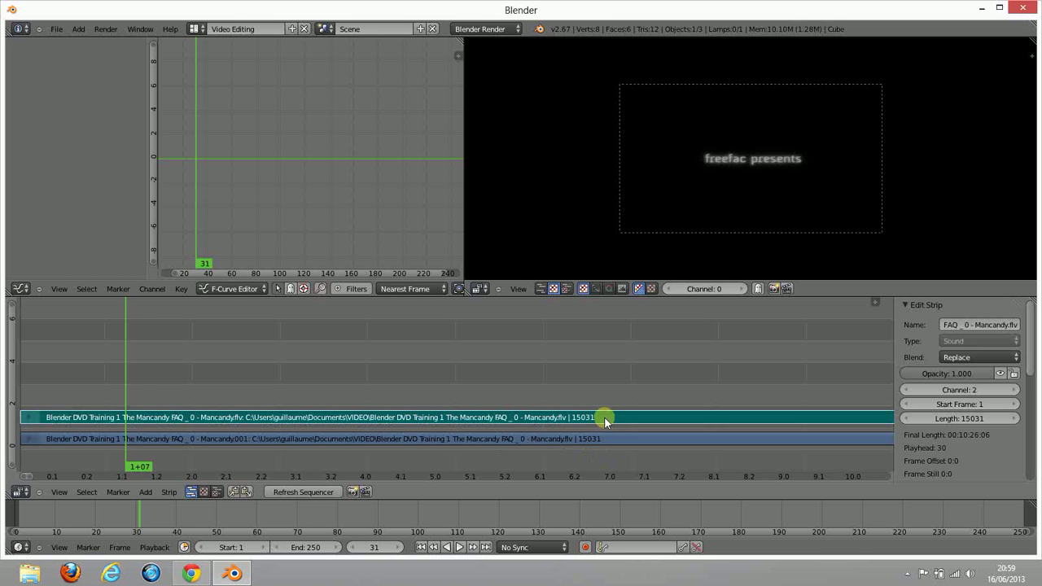
right_click(599, 438)
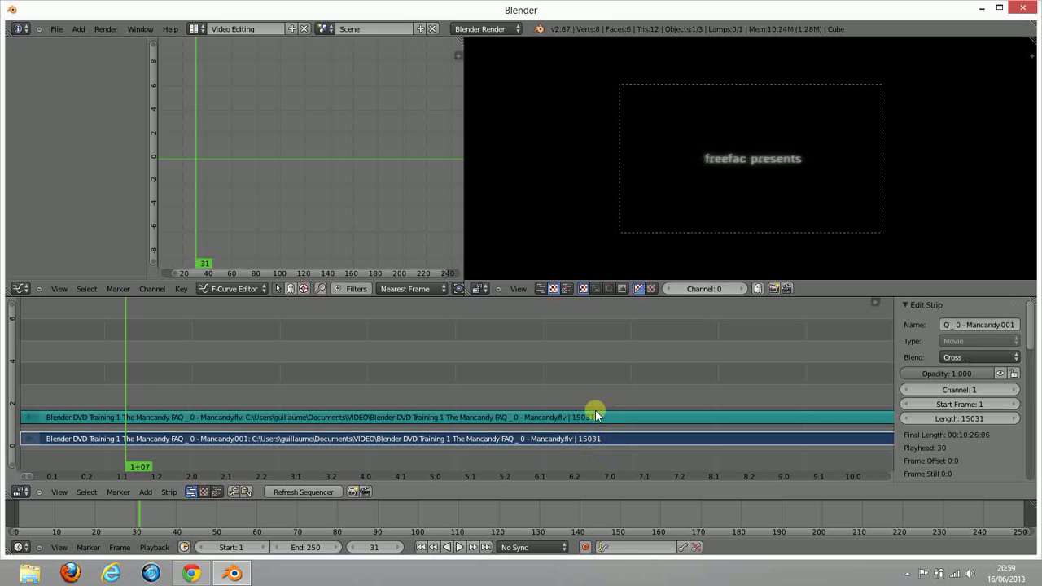
right_click(595, 417)
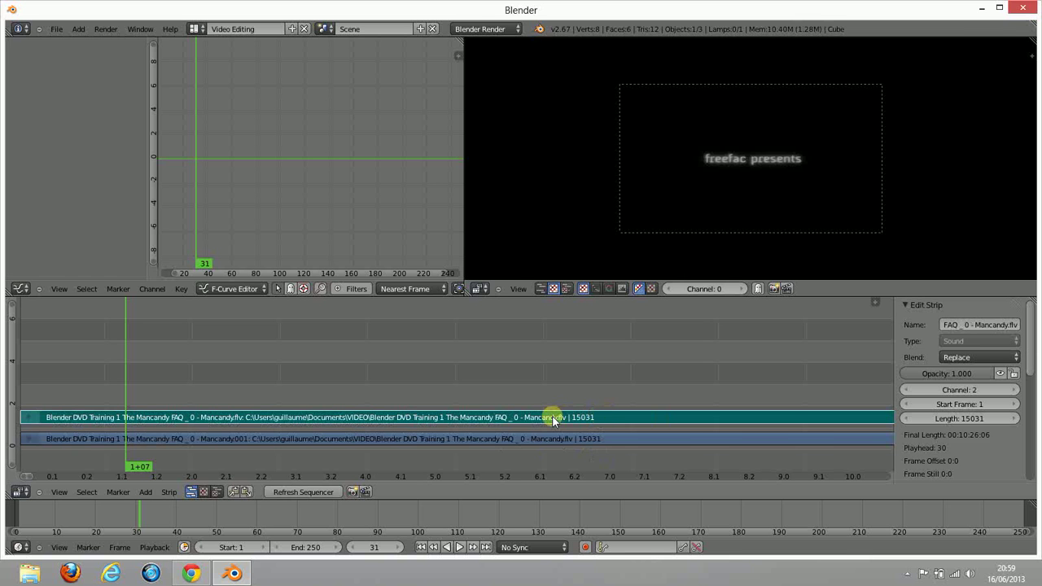
key("x")
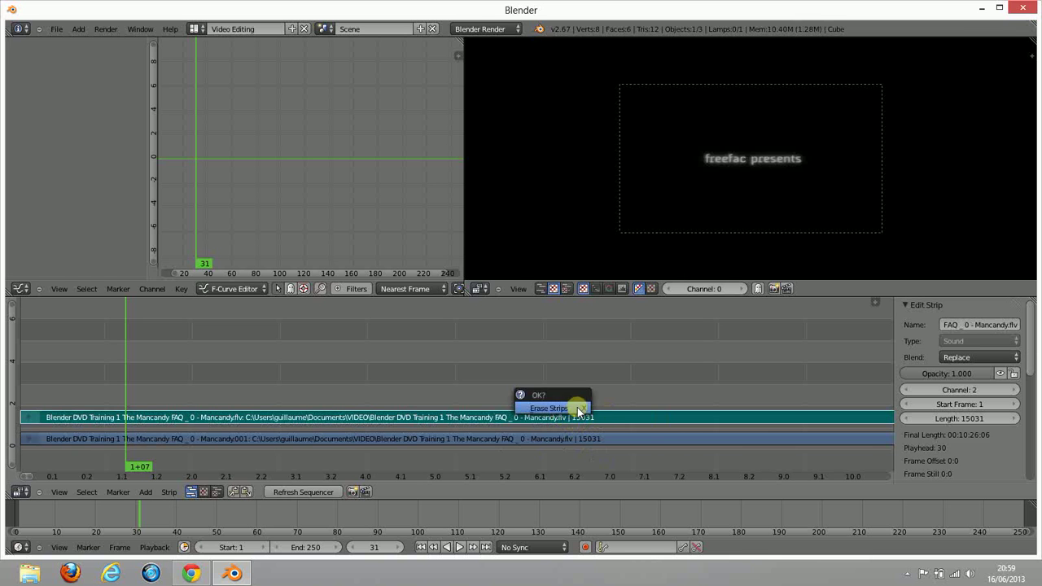
left_click(576, 406)
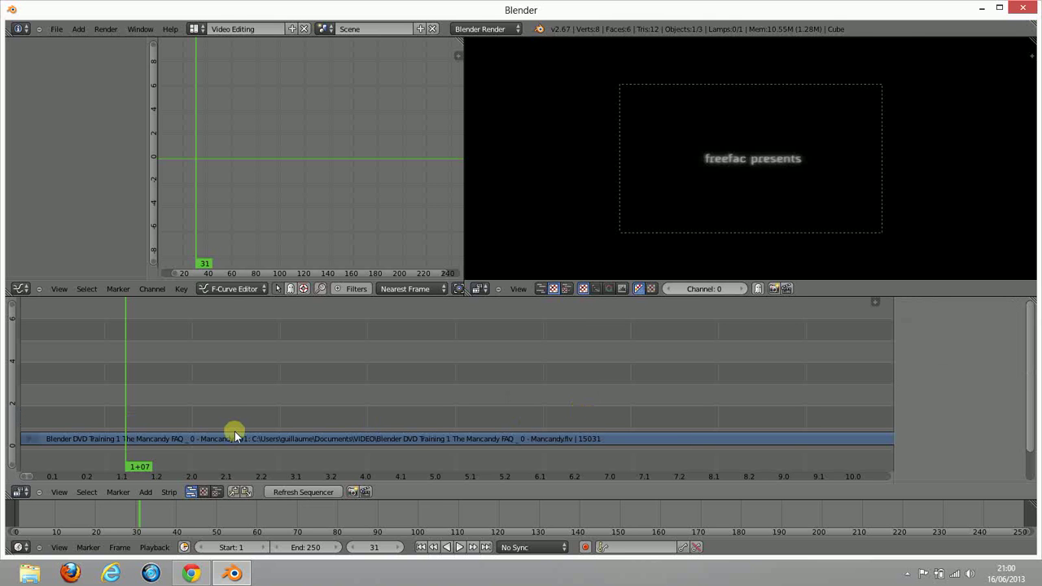
Play the movie briefly without its sound strip and undo the sound strip's deletion
key("alt+a")
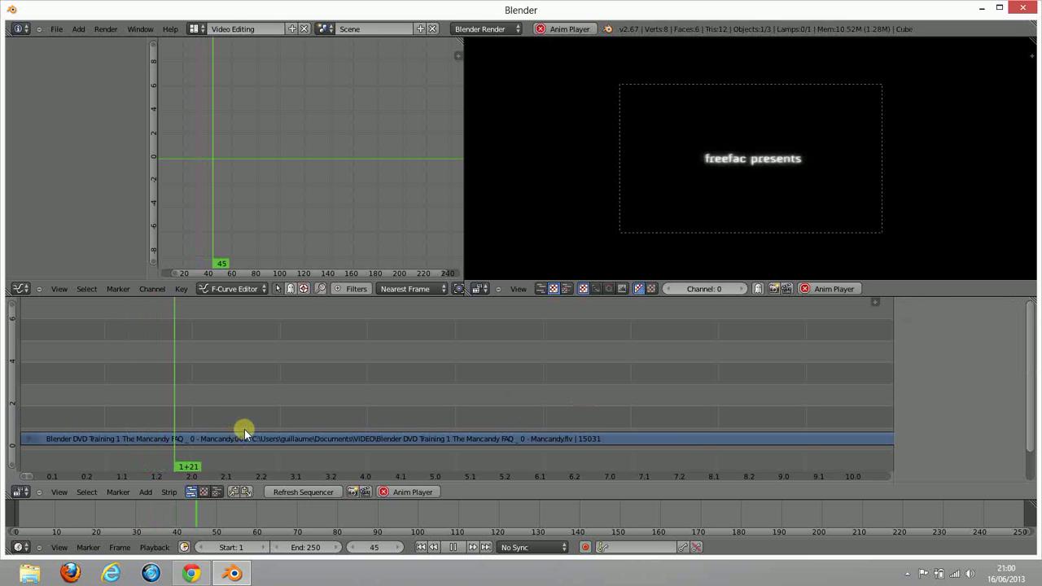
key("alt+a")
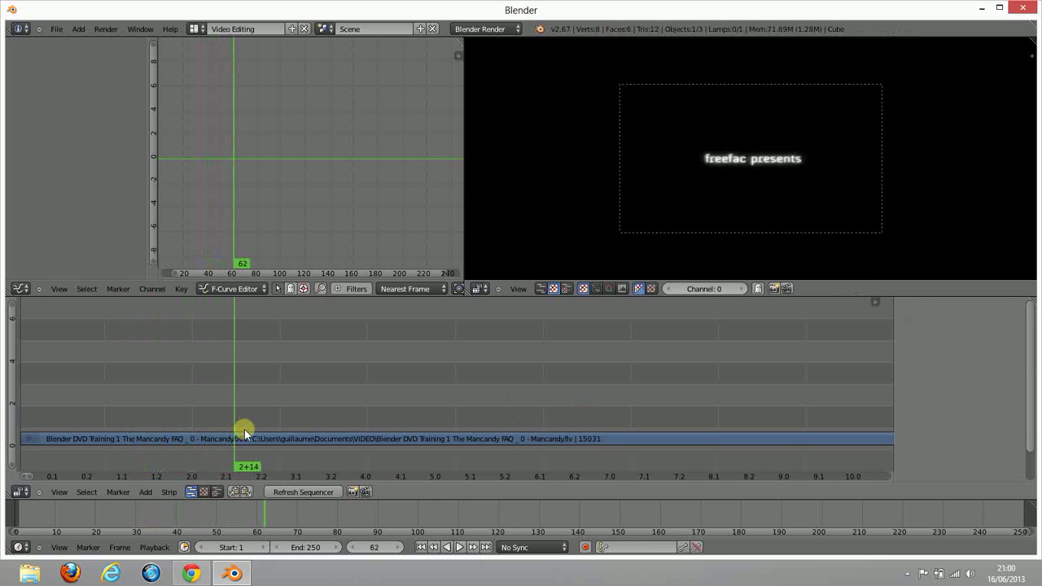
key("ctrl+z")
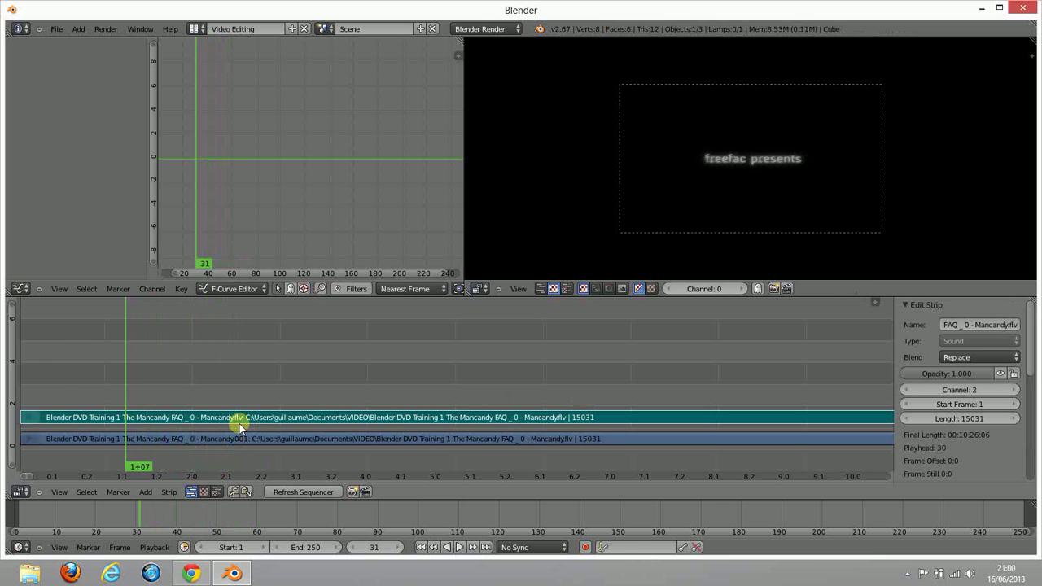
Scrub through the movie from its beginning to frame 155
left_click(63, 362)
left_click(31, 367)
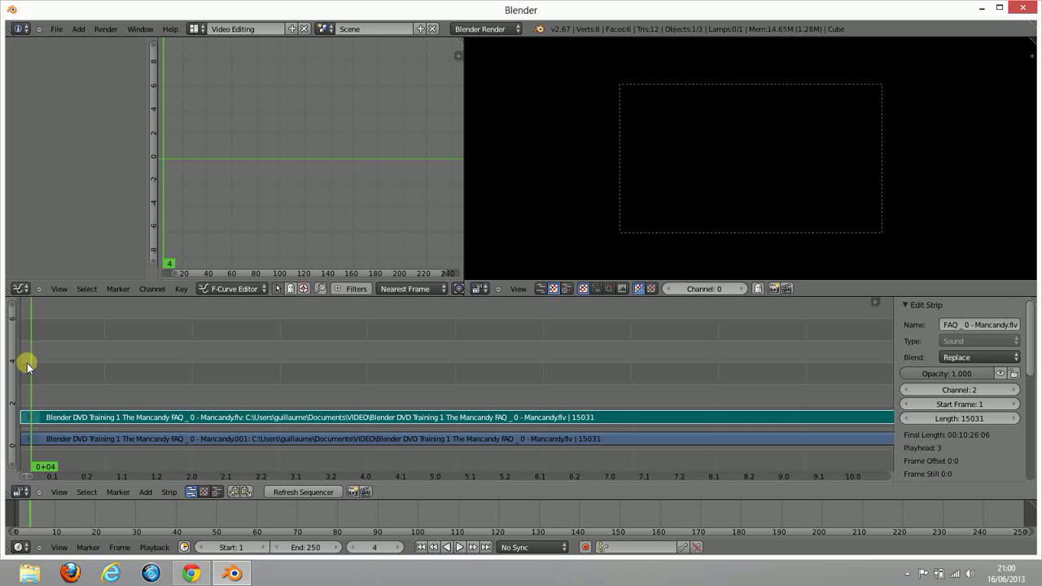
left_click_drag(27, 367, 500, 363)
Copy the sound strip's length and use it to set the scene's end frame to 15031
scroll(513, 366, "down", 4)
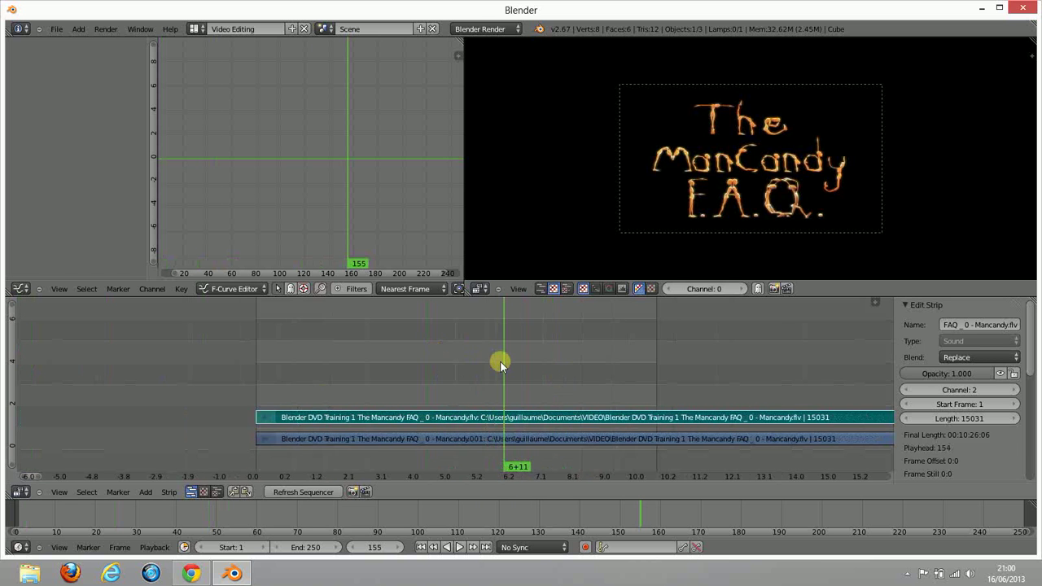
scroll(500, 358, "up", 2)
scroll(473, 332, "down", 5)
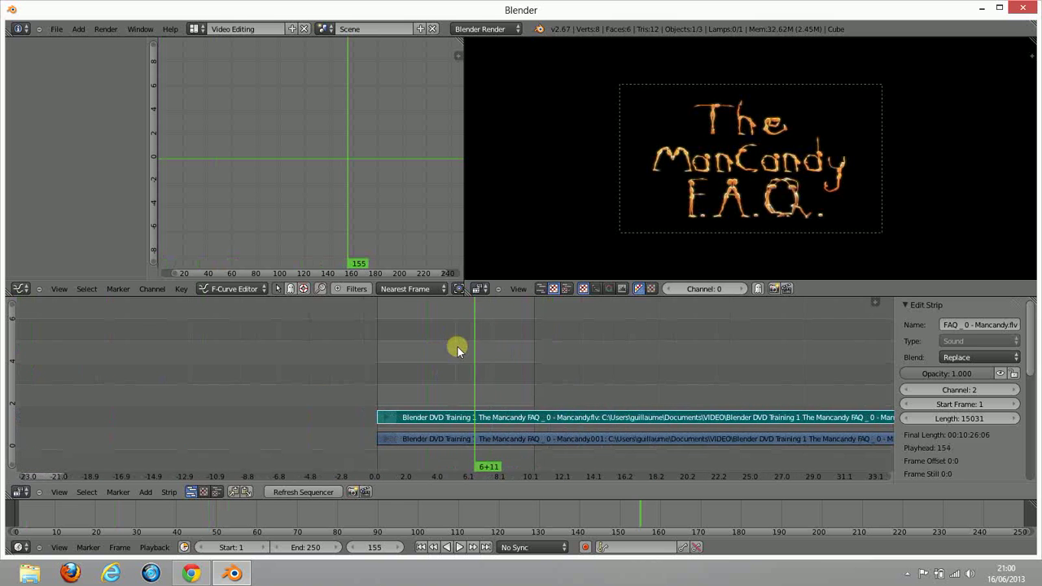
scroll(458, 347, "down", 5)
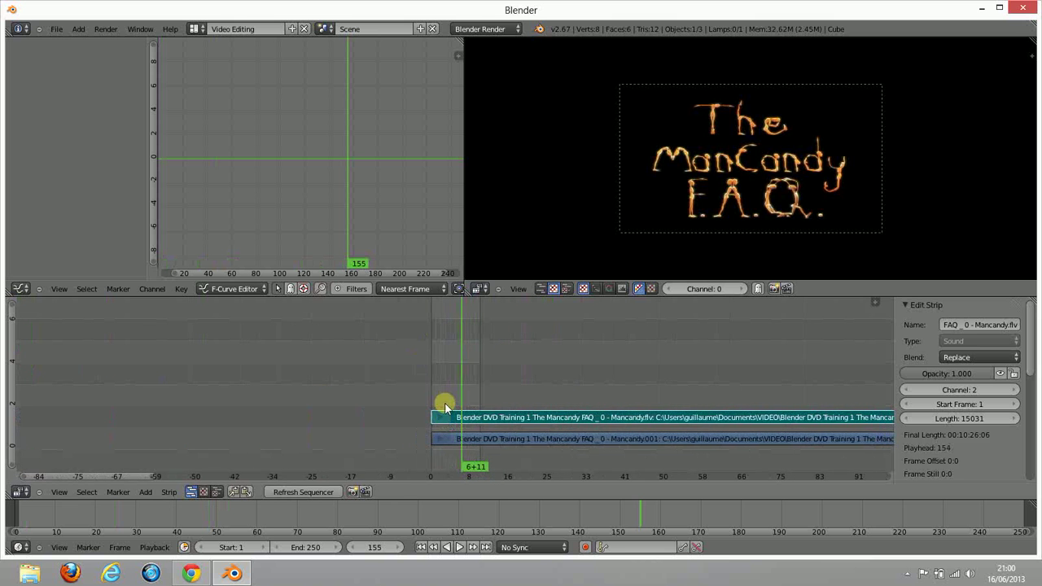
scroll(445, 407, "up", 8)
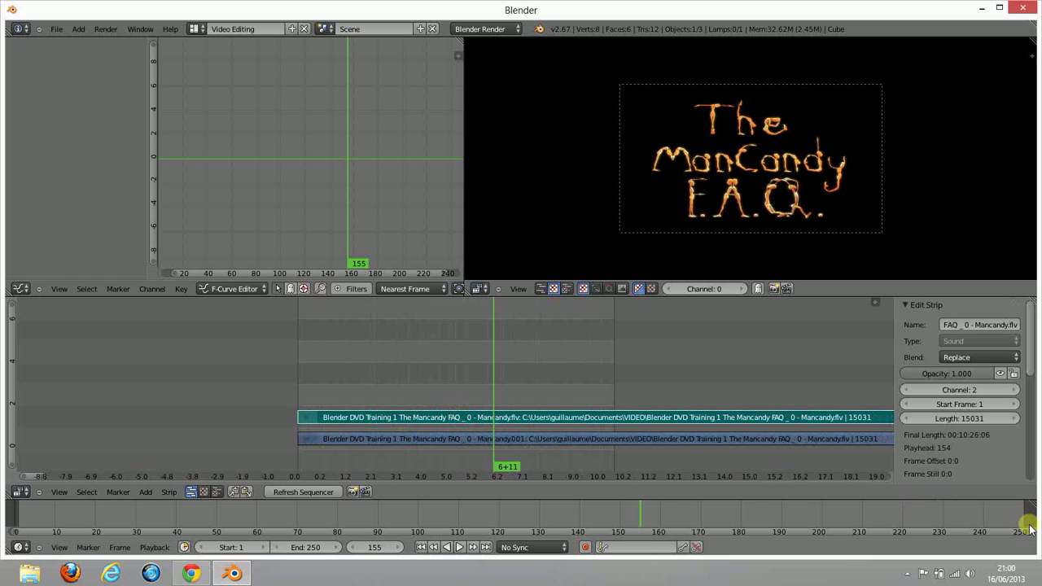
scroll(720, 503, "down", 3)
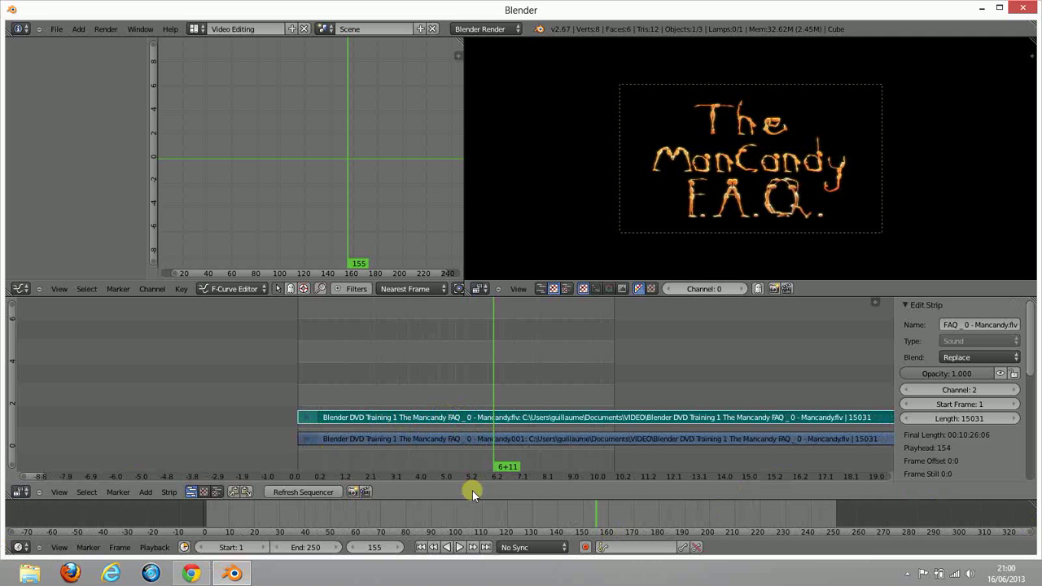
left_click(969, 418)
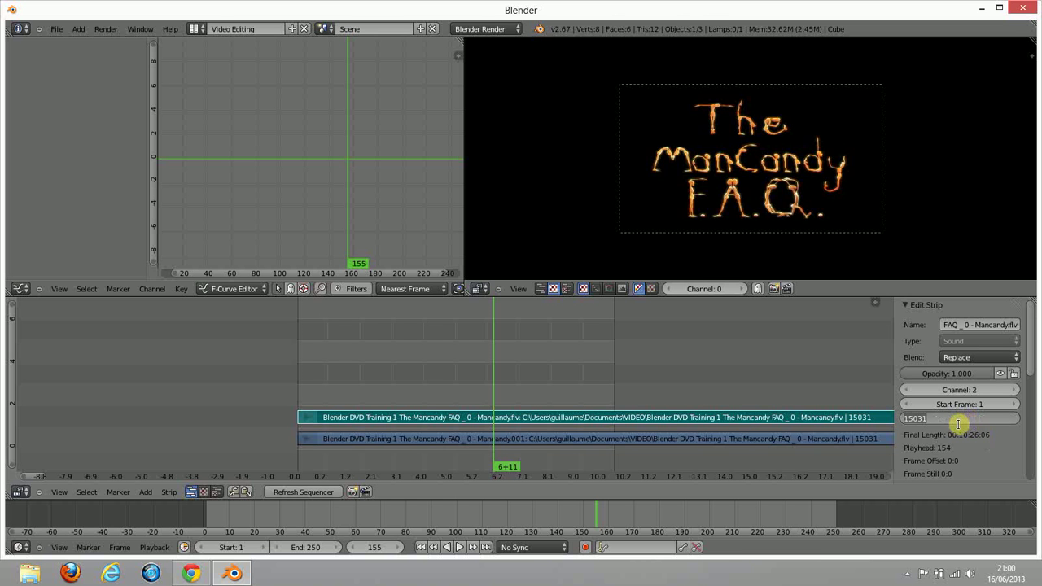
left_click(306, 550)
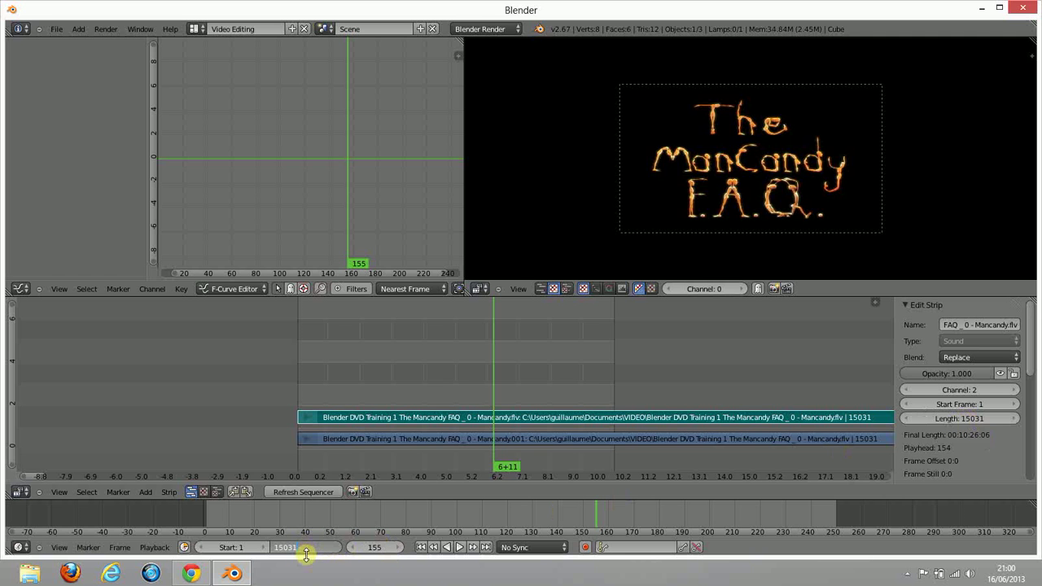
type("15031")
key("Return")
scroll(398, 363, "down", 4)
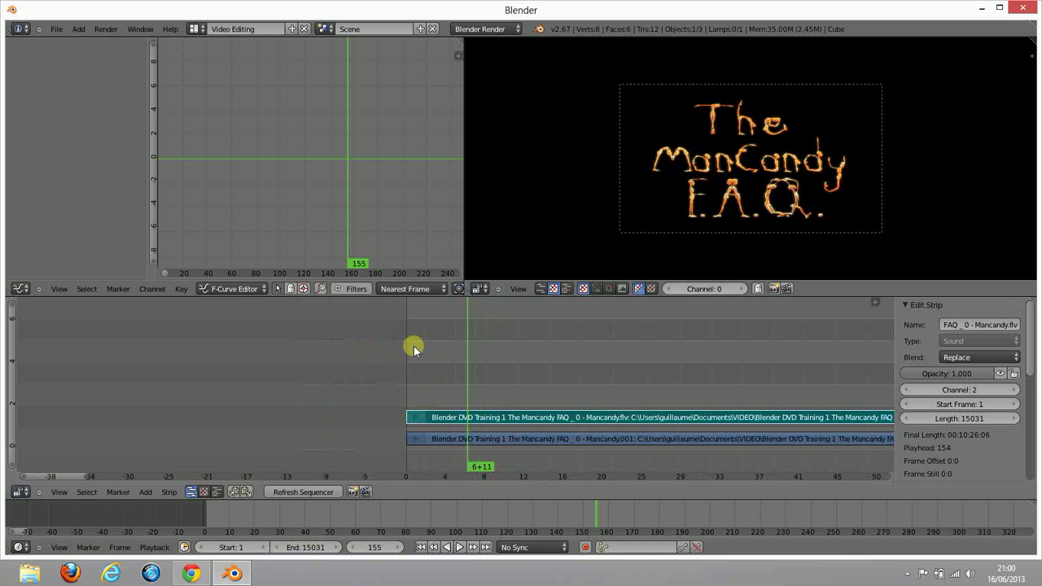
Move the playhead to frame 2721 and briefly play the movie from there
scroll(416, 345, "down", 8)
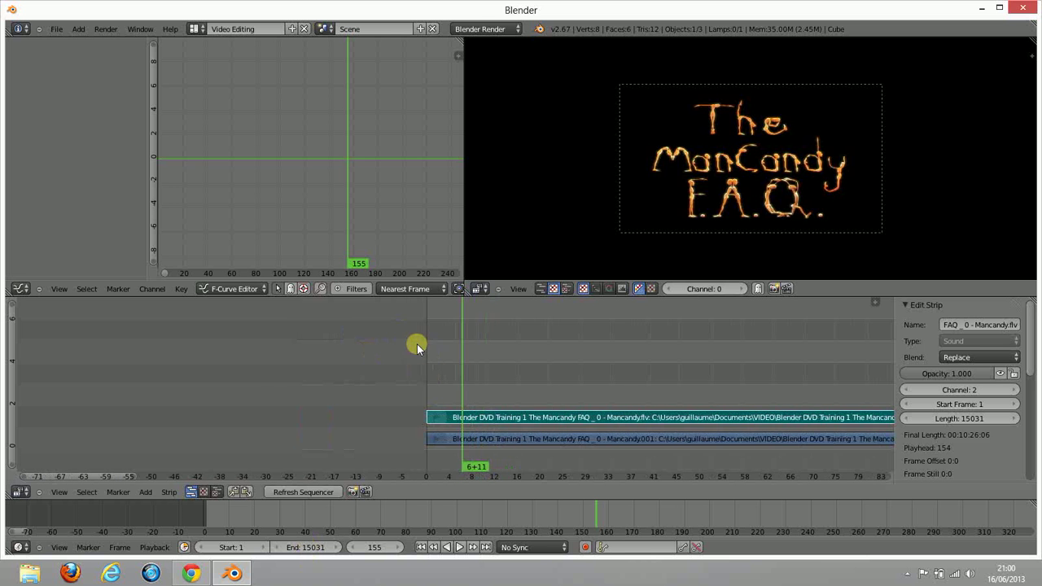
scroll(468, 361, "down", 3)
left_click(488, 378)
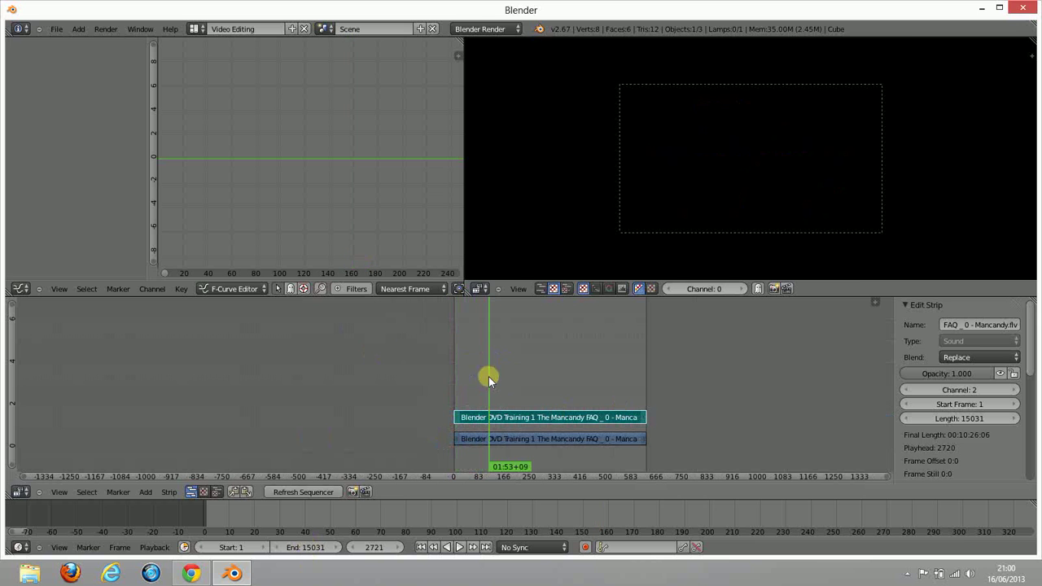
key("alt+a")
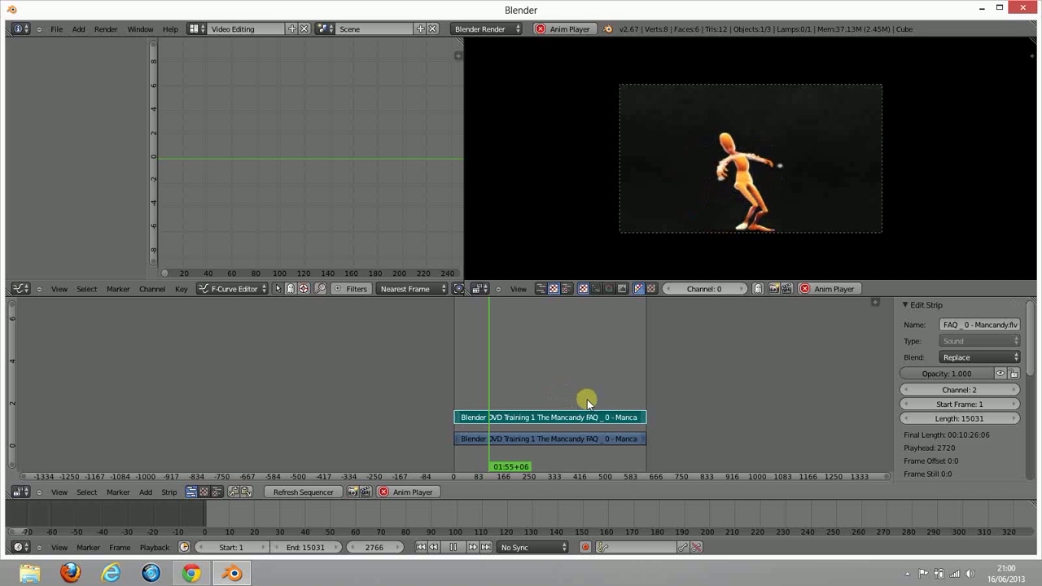
key("alt+a")
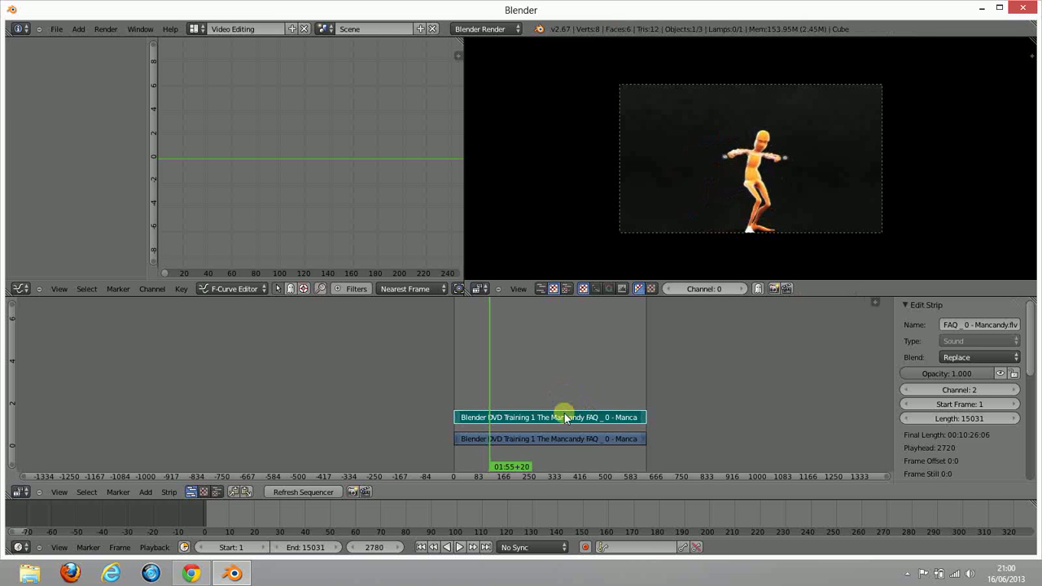
Cut both the sound strip and the movie strip at frame 130, where the opening "freefac presents" title has ended
left_click(477, 453)
scroll(457, 436, "up", 8)
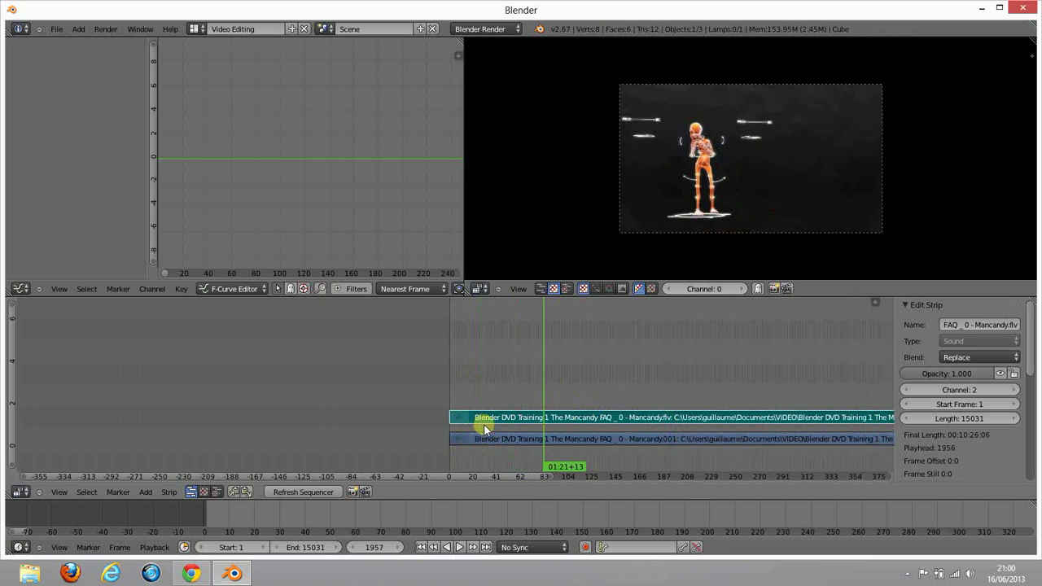
scroll(454, 427, "up", 3)
left_click_drag(495, 351, 442, 384)
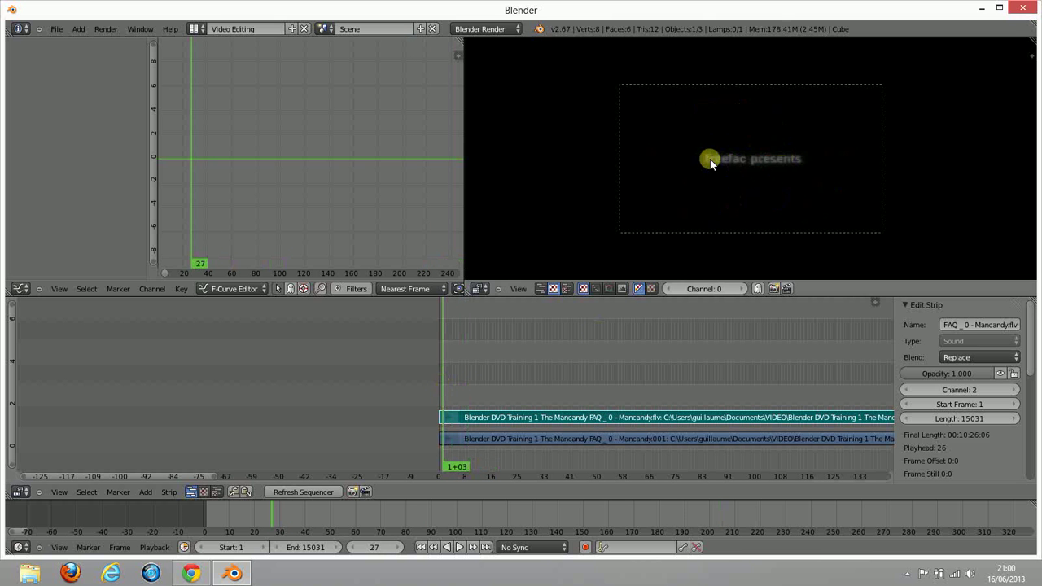
left_click_drag(463, 387, 455, 381)
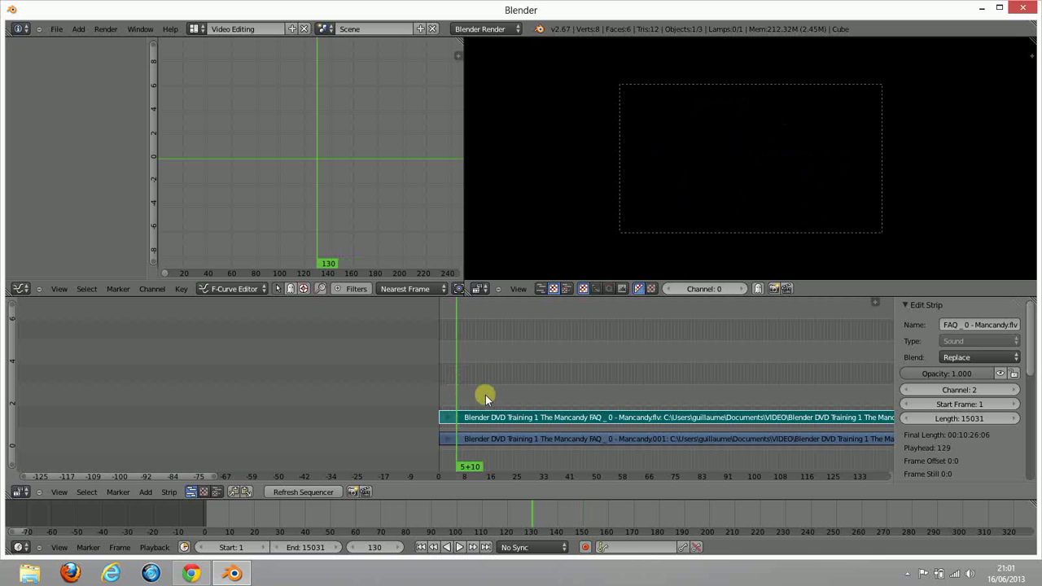
key("k")
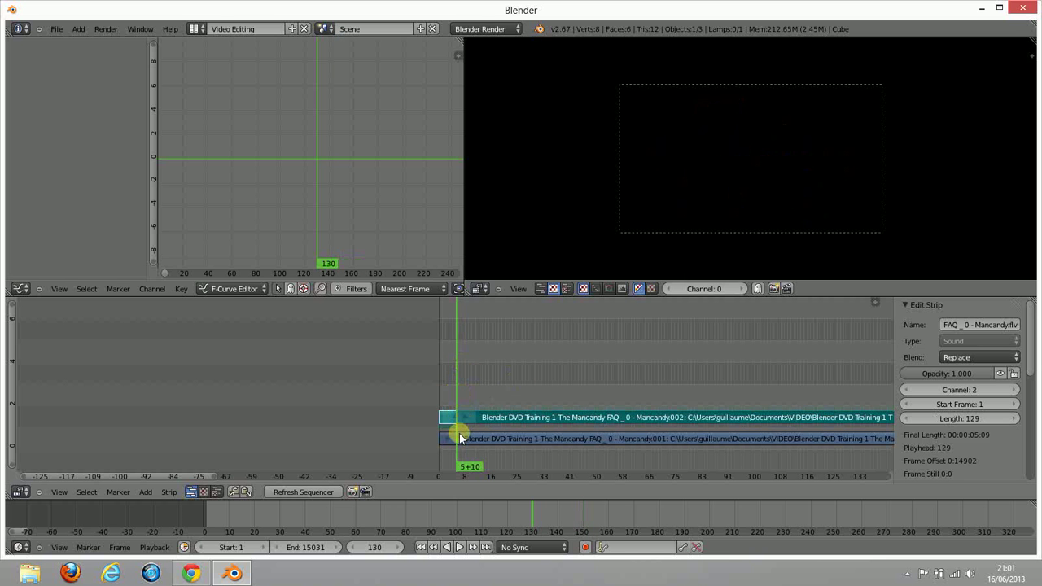
right_click(459, 434)
key("k")
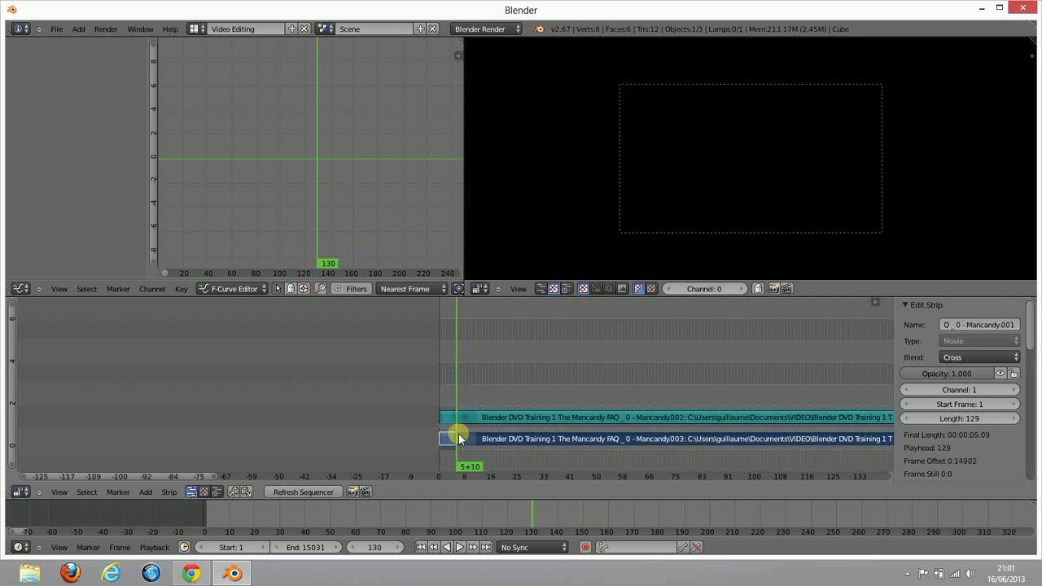
Erase the short sound and movie pieces before the cut at frame 130
right_click(446, 439)
right_click(446, 418)
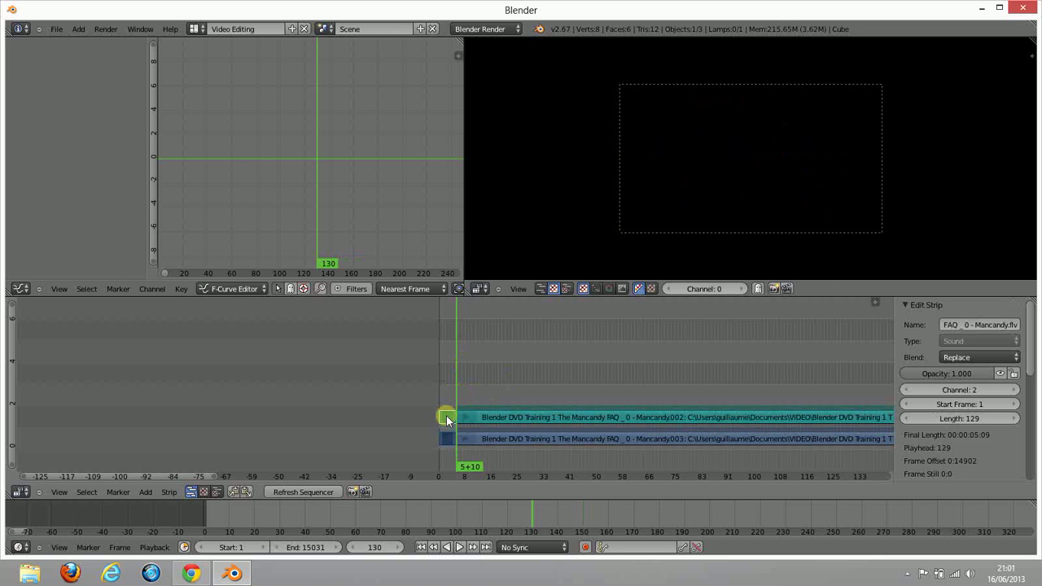
key("x")
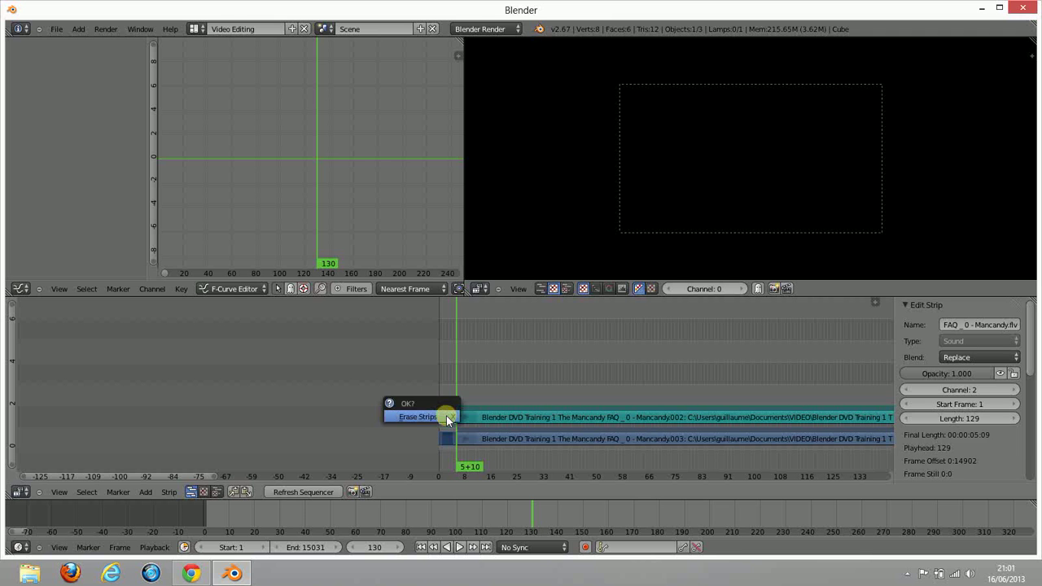
left_click(446, 416)
Select the remaining sound and movie strips together and slide them back 137 frames to the start of the sequence
right_click(467, 417)
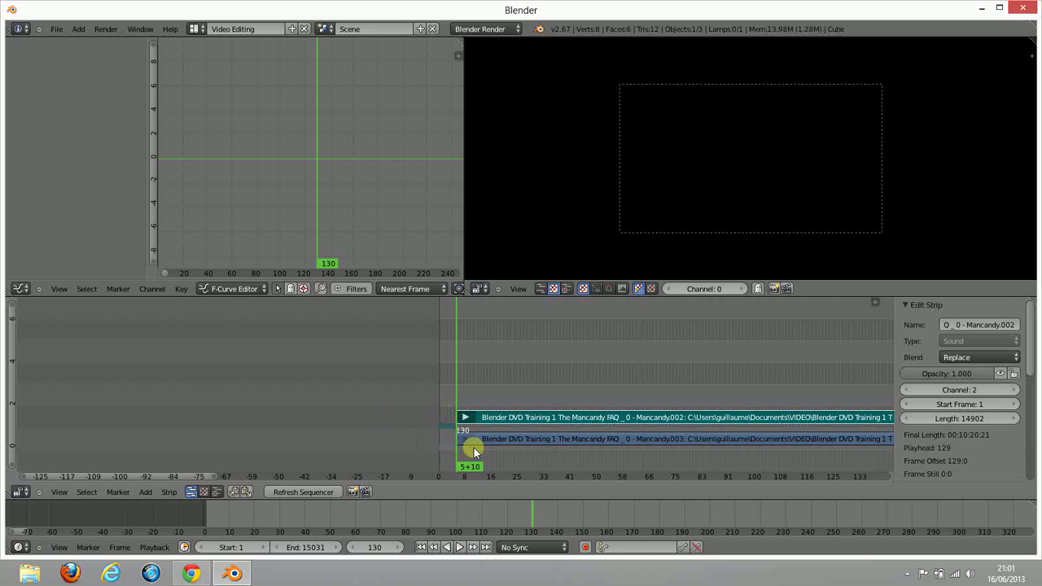
right_click(473, 439, "shift")
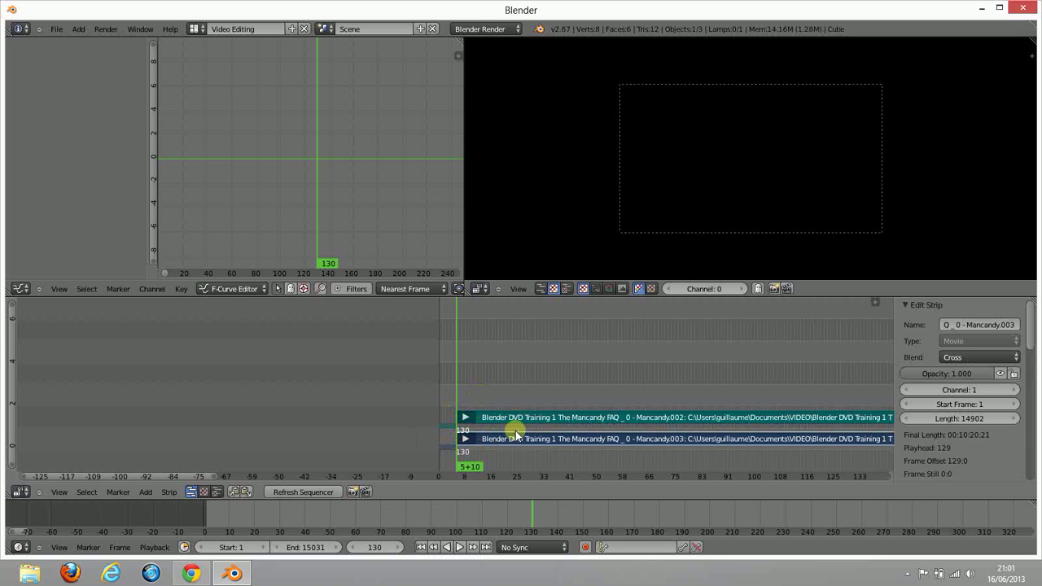
key("g")
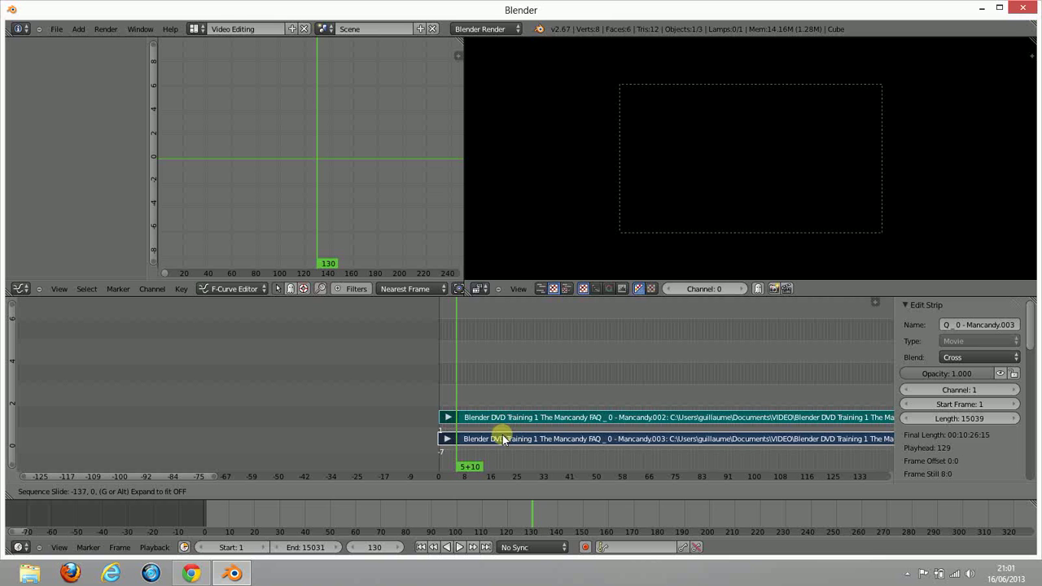
left_click(503, 435)
Slide the movie strip forward by 5 and another 3 frames to line up its start with the sound strip
right_click(465, 441)
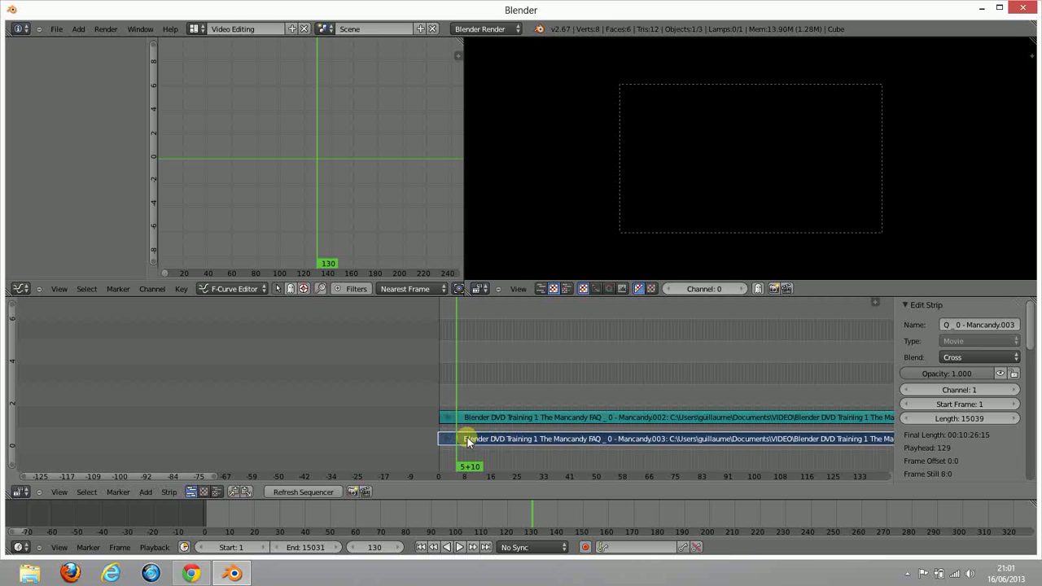
key("g")
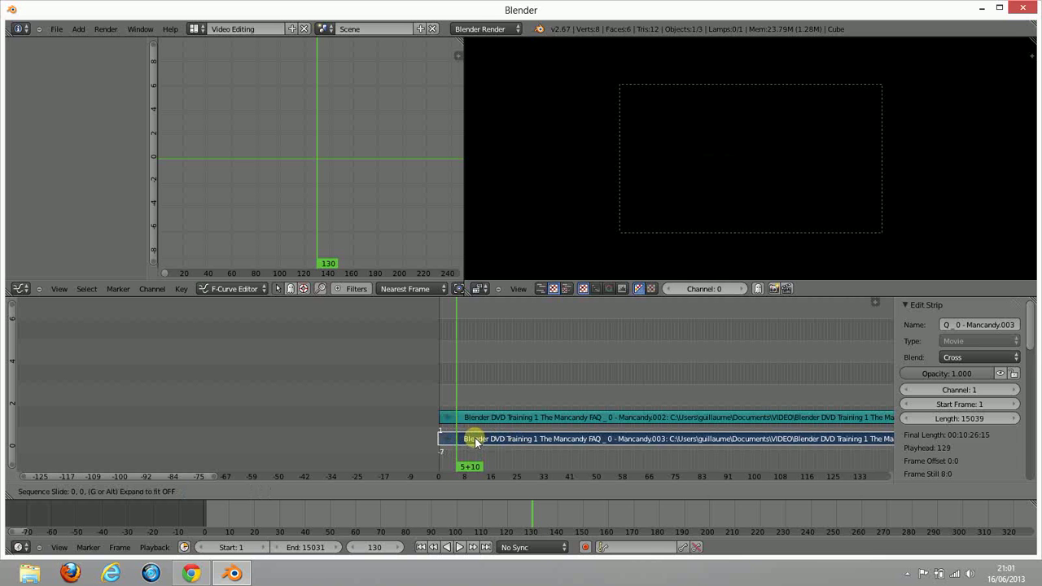
key("1")
key("5")
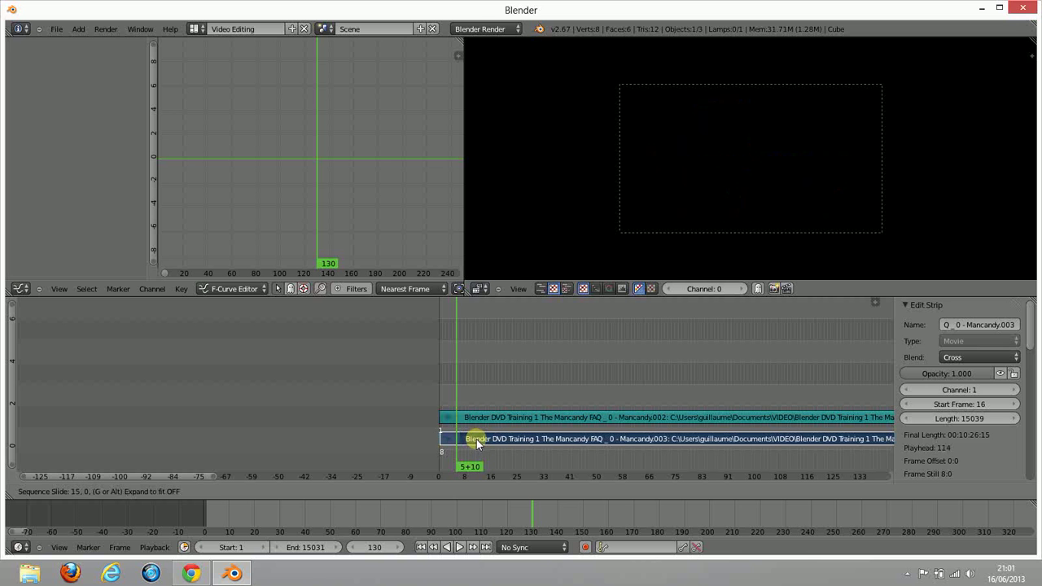
key("BackSpace")
key("5")
key("Return")
middle_click_drag(438, 439, 235, 438, "ctrl")
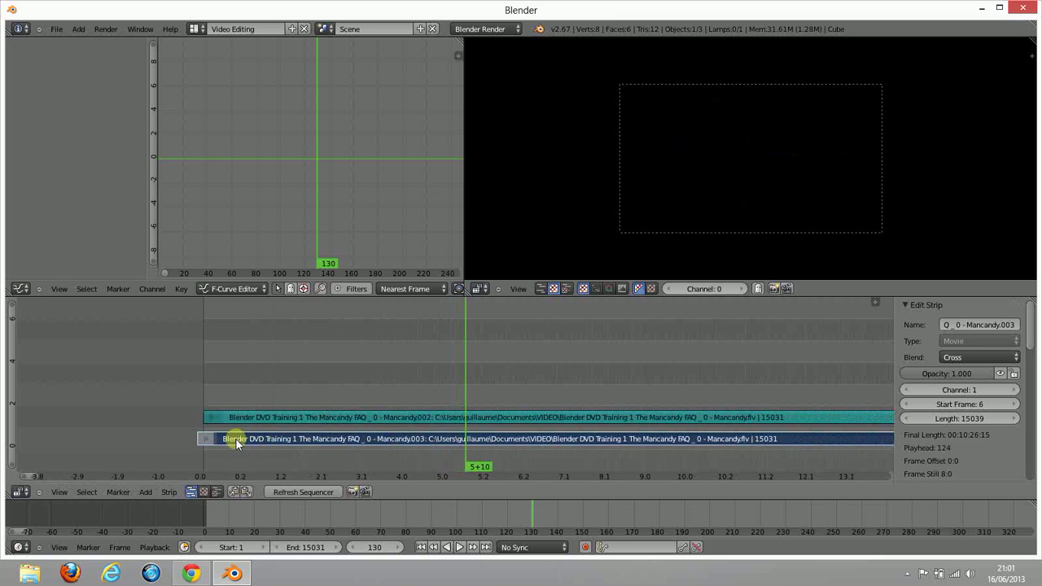
key("g")
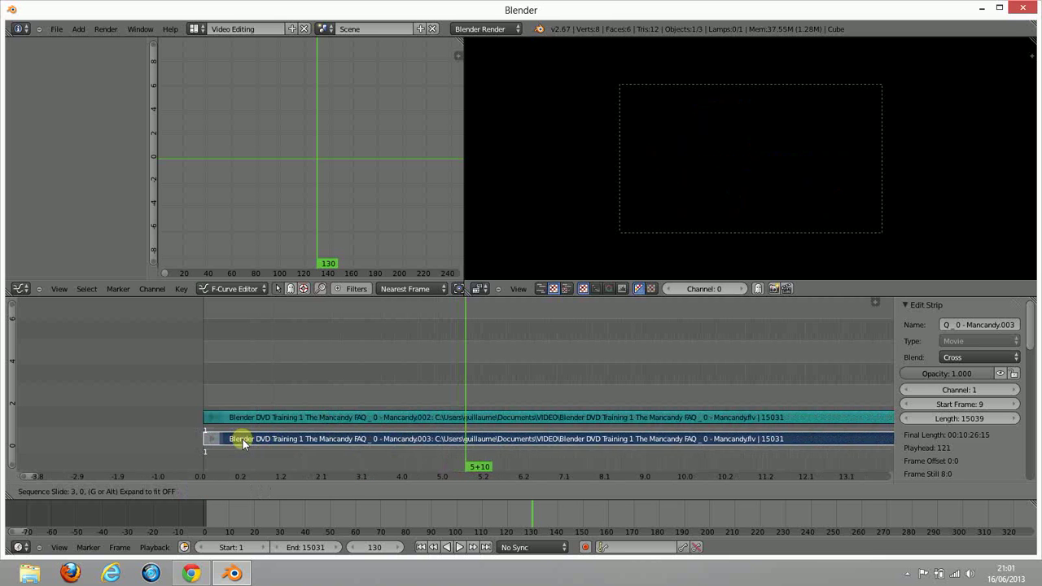
left_click(242, 438)
Play the sequence from its beginning to check the realigned strips
key("Page_Down")
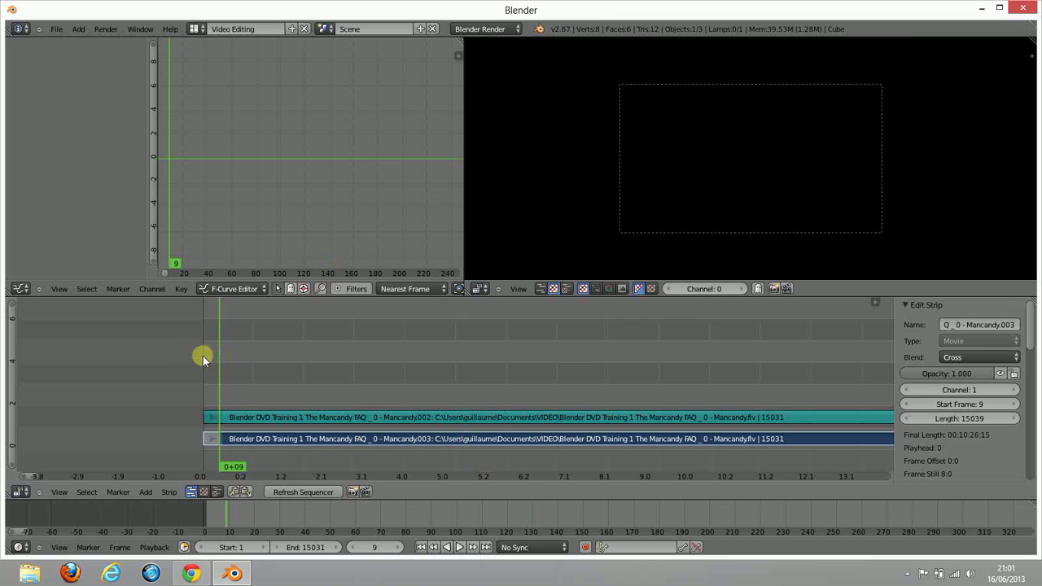
left_click(203, 356)
key("alt+a")
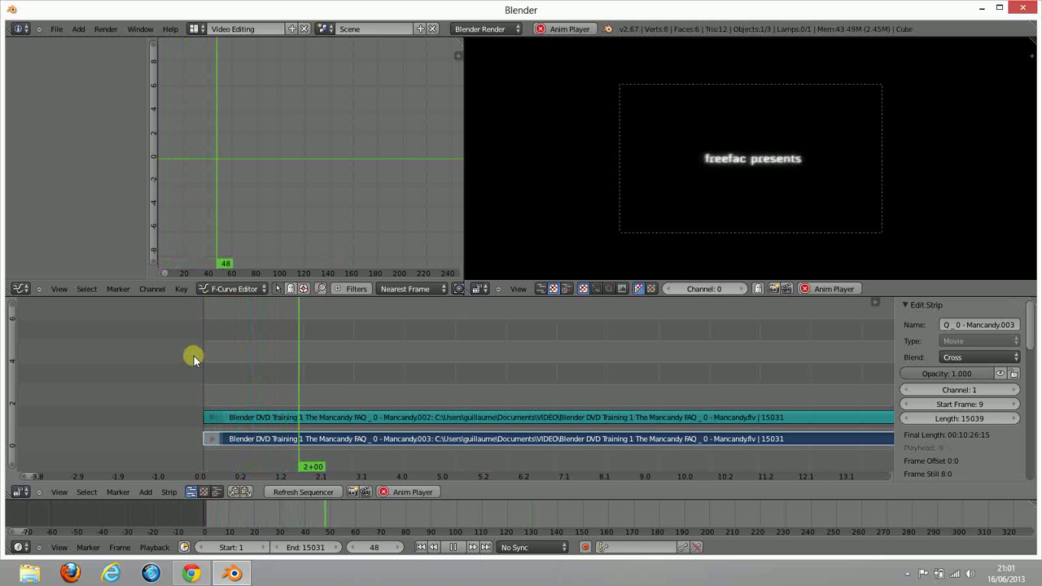
key("alt+a")
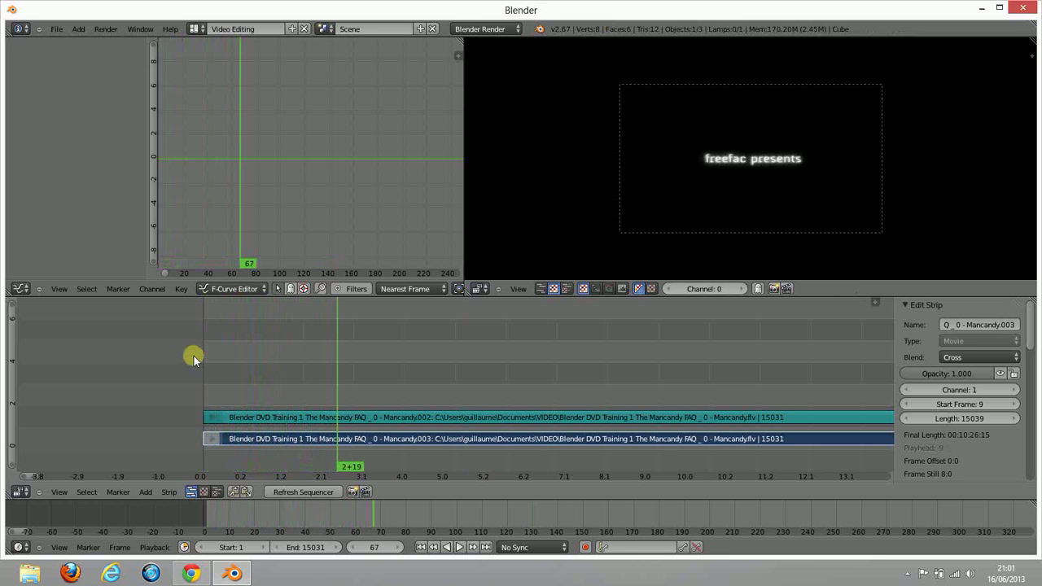
Scrub past the "freefac presents" title and cut the movie and sound strips at frame 131
left_click_drag(321, 389, 468, 373)
key("k")
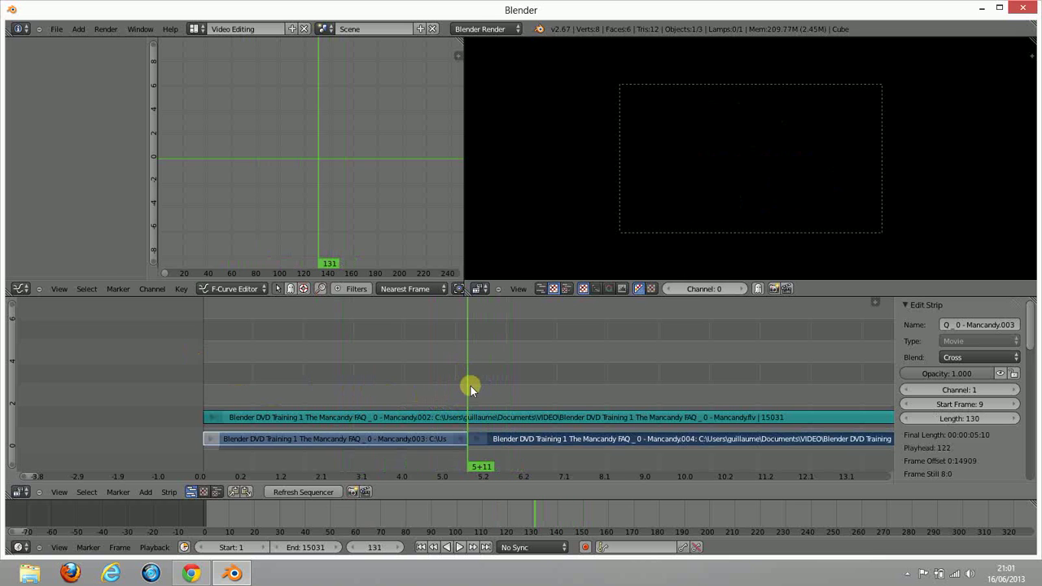
right_click(451, 419)
key("k")
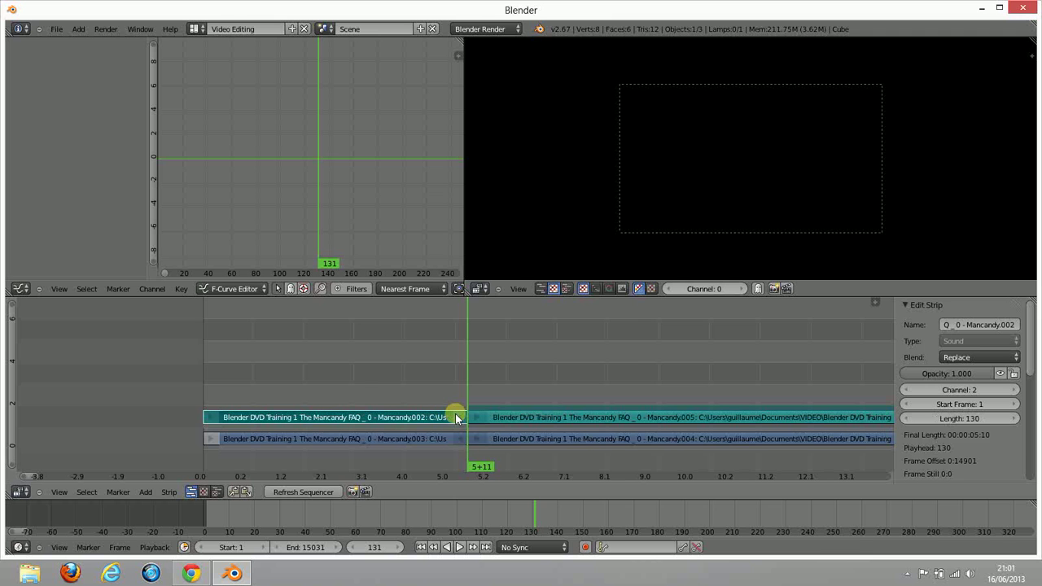
Select the movie and sound pieces before frame 131 together and erase them
right_click(422, 438)
right_click(414, 418, "shift")
key("x")
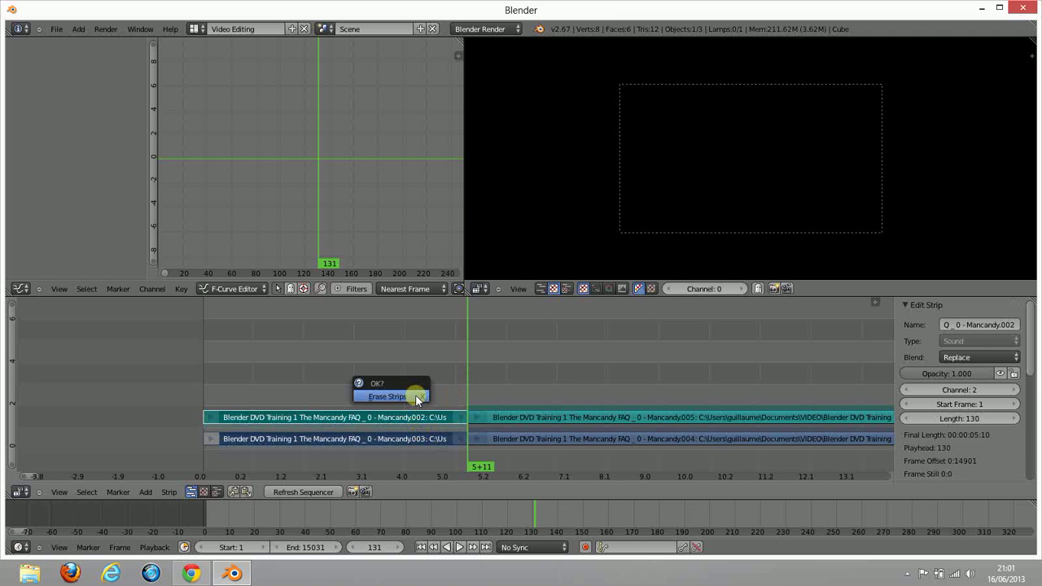
left_click(415, 396)
Play the remaining movie and sound strips briefly from the cut at frame 131
right_click(521, 419)
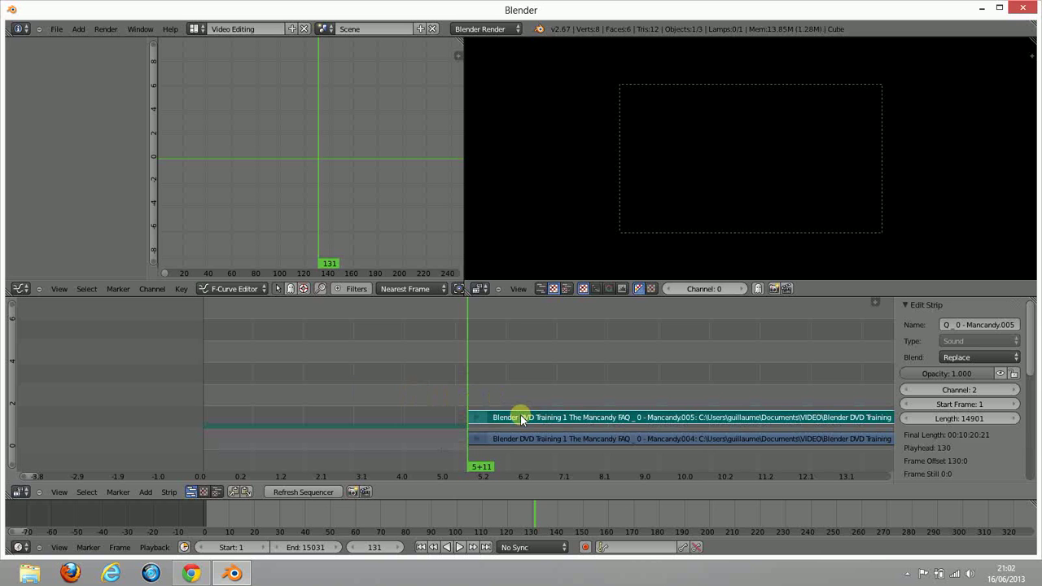
right_click(509, 438, "shift")
right_click(505, 437, "shift")
key("alt+a")
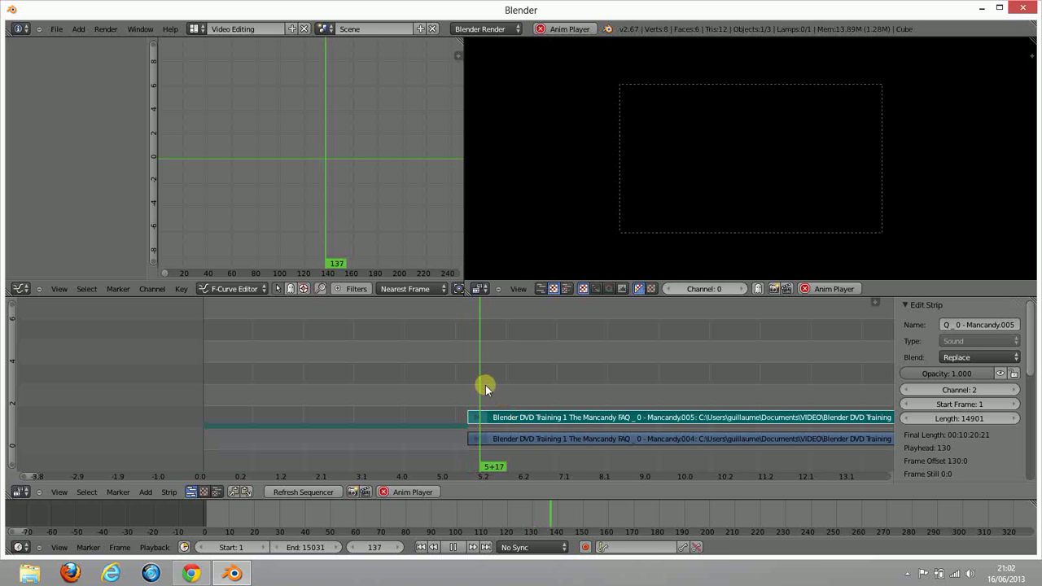
key("alt+a")
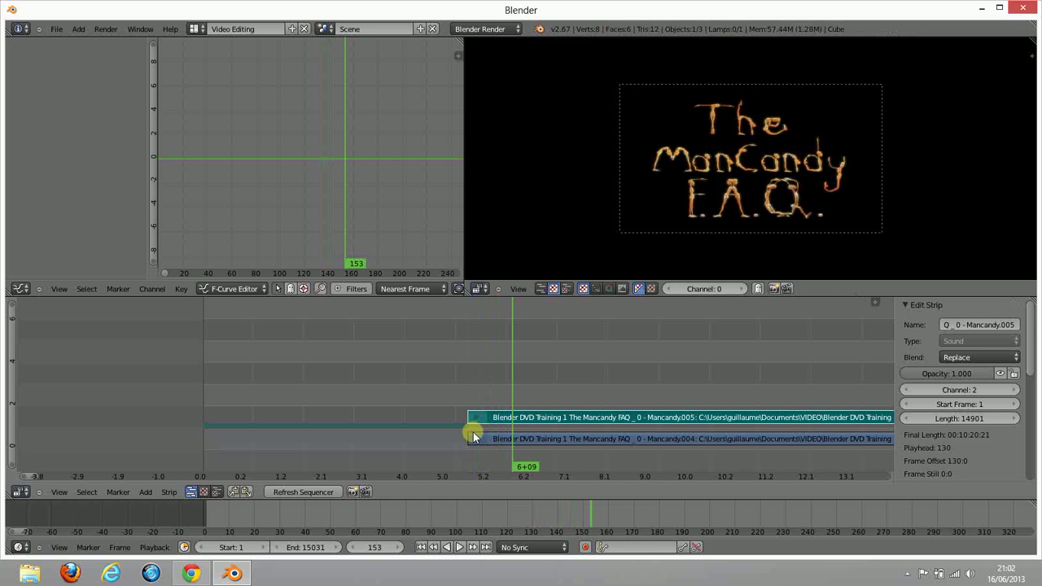
Slide the remaining movie and sound strips together back 130 frames so both begin at frame 1
right_click(493, 436)
right_click(494, 418)
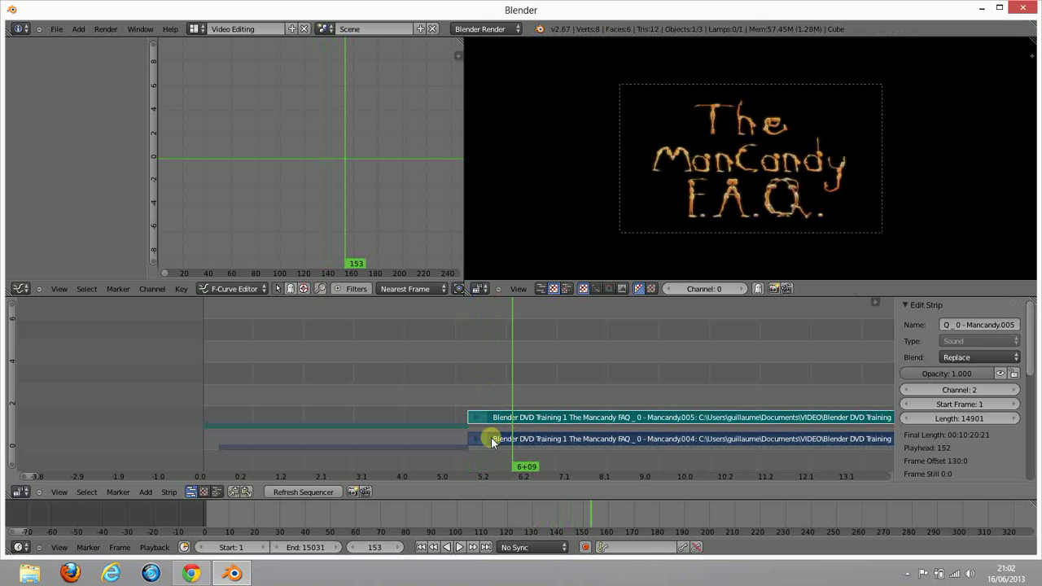
right_click(494, 438, "shift")
key("g")
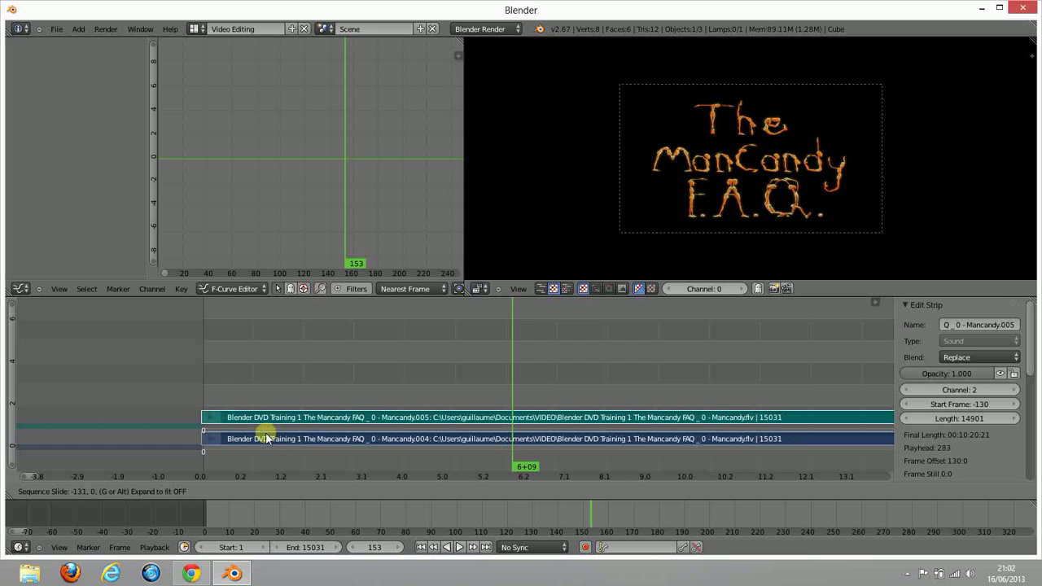
left_click(268, 436)
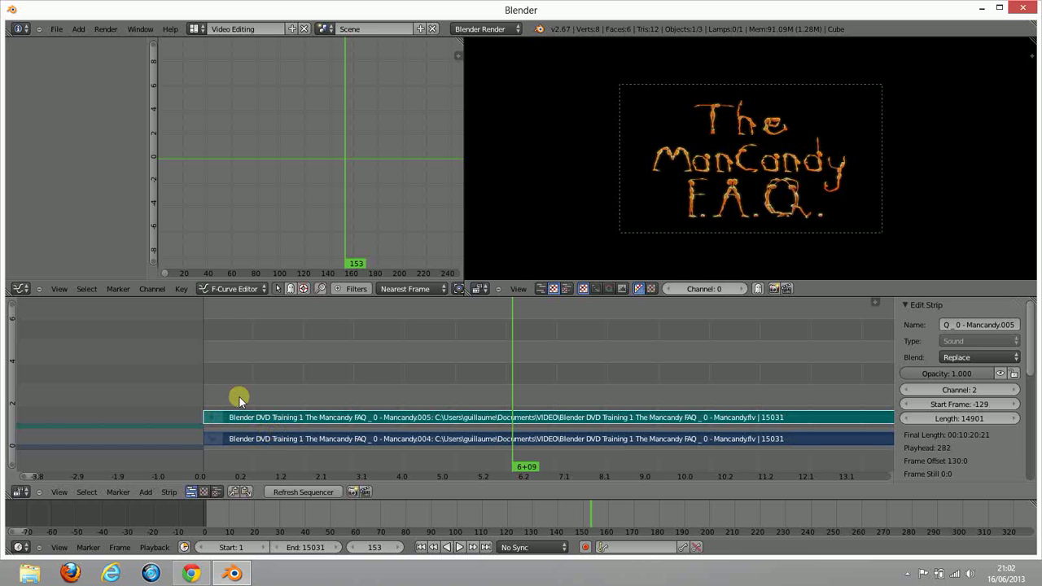
Play the trimmed sequence from its beginning to check that it opens on the ManCandy title
left_click(201, 345)
key("alt+a")
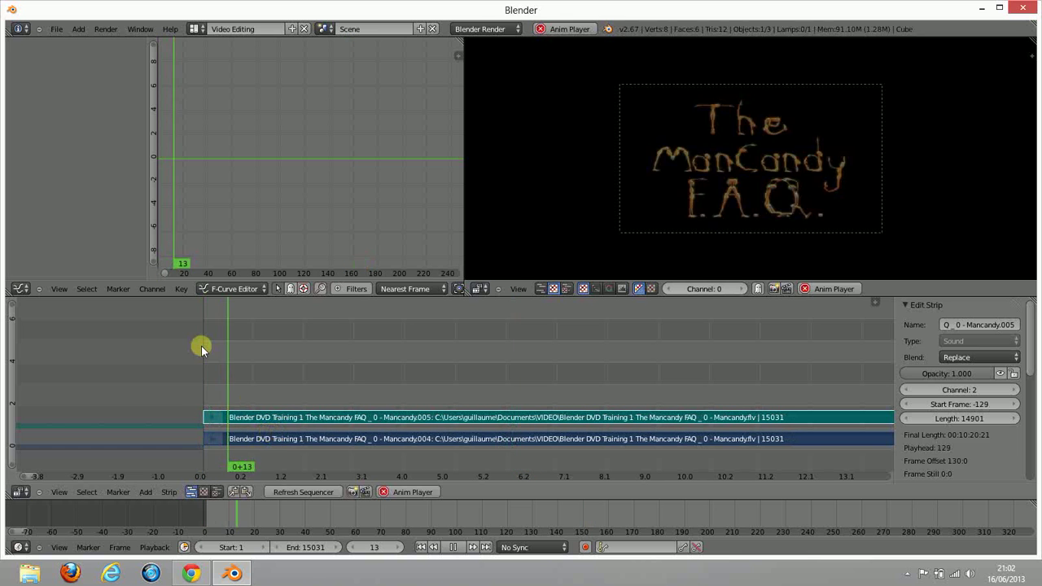
key("Escape")
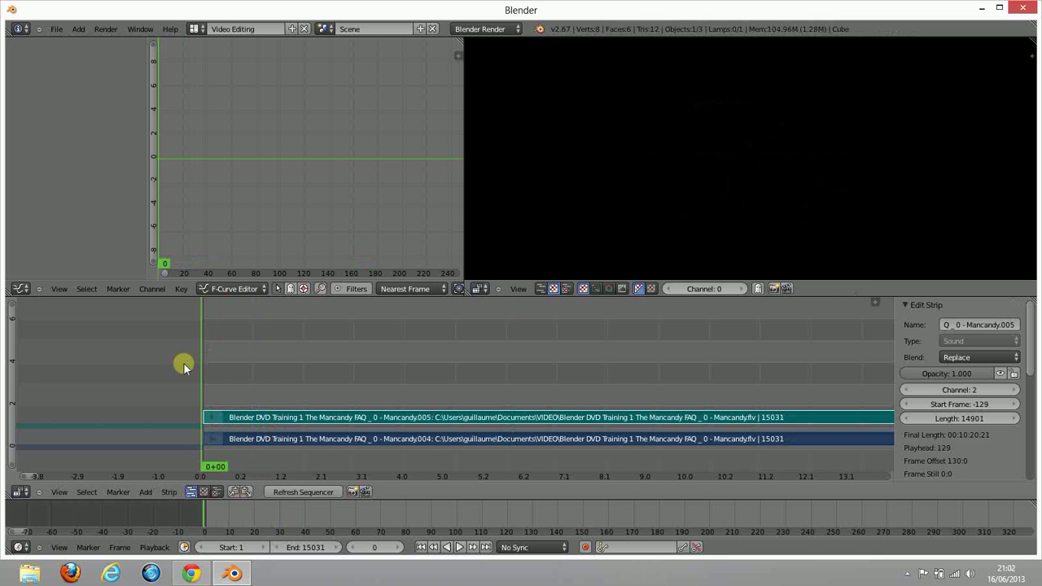
key("alt+a")
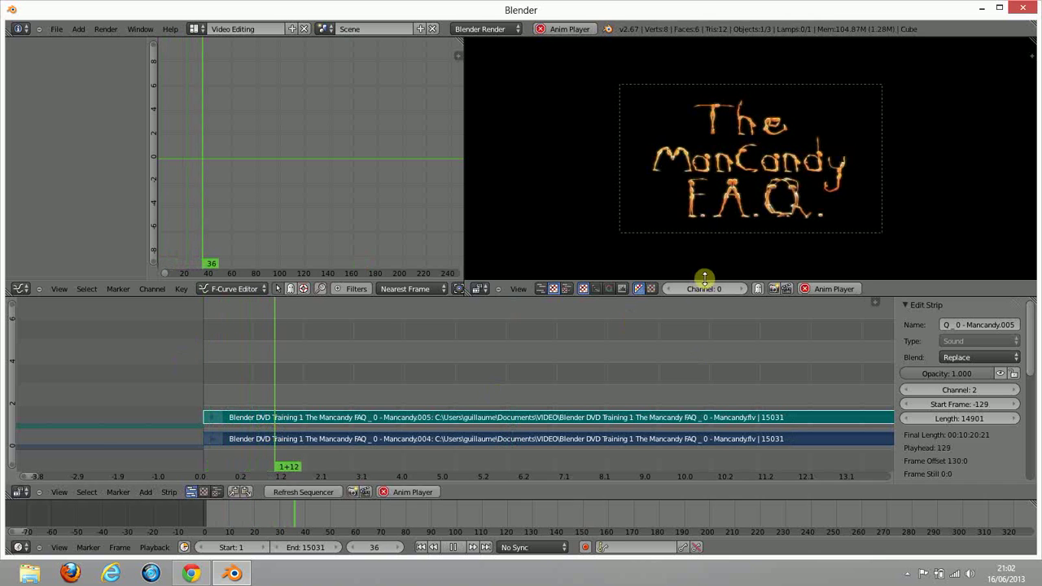
key("alt+a")
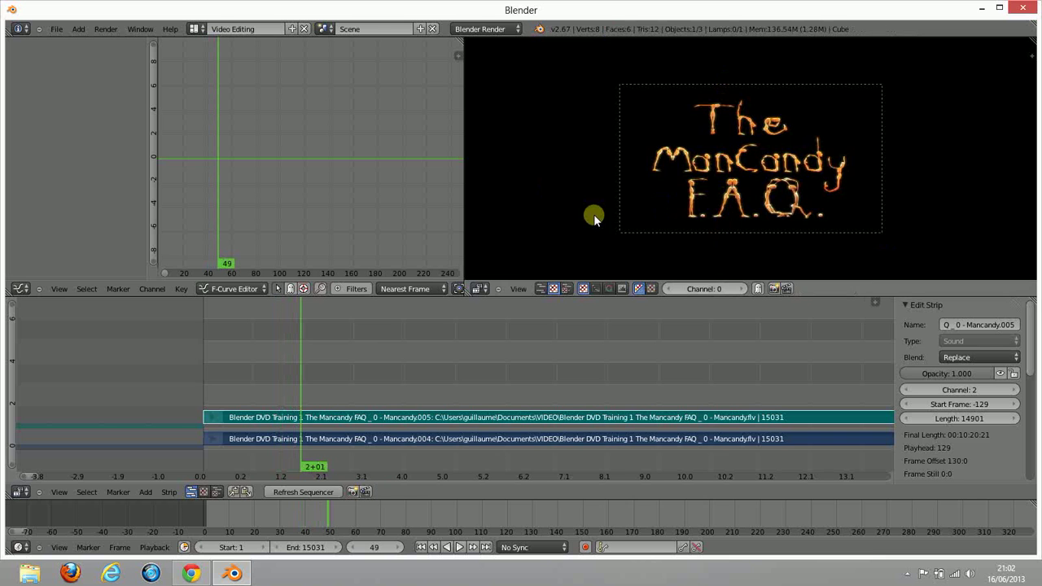